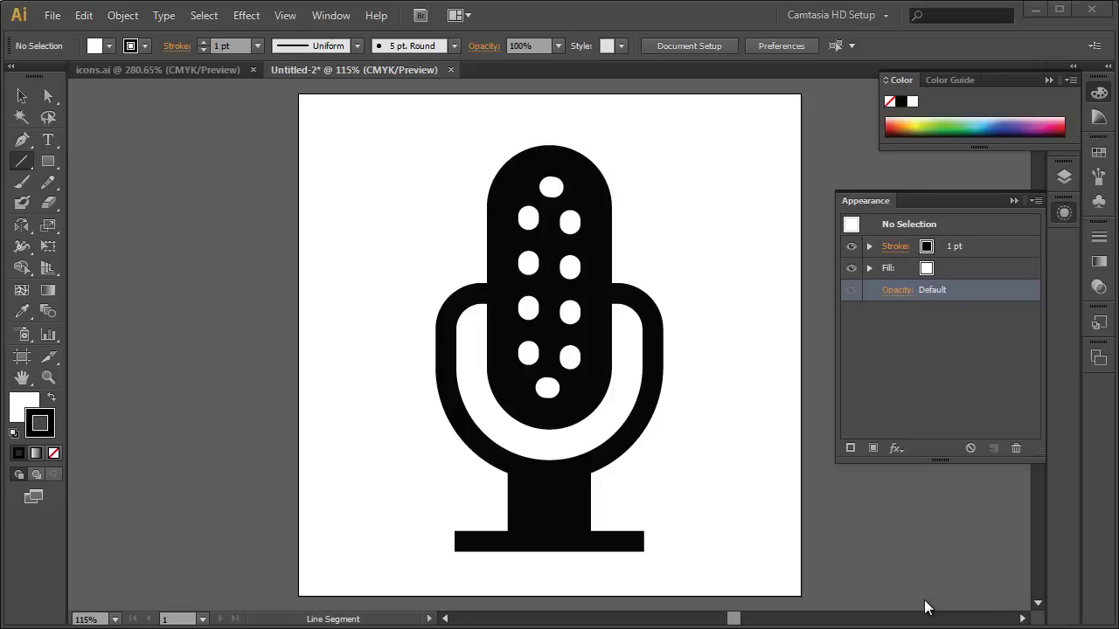
- Delete all of the existing microphone artwork from the artboard
left_click(22, 95)
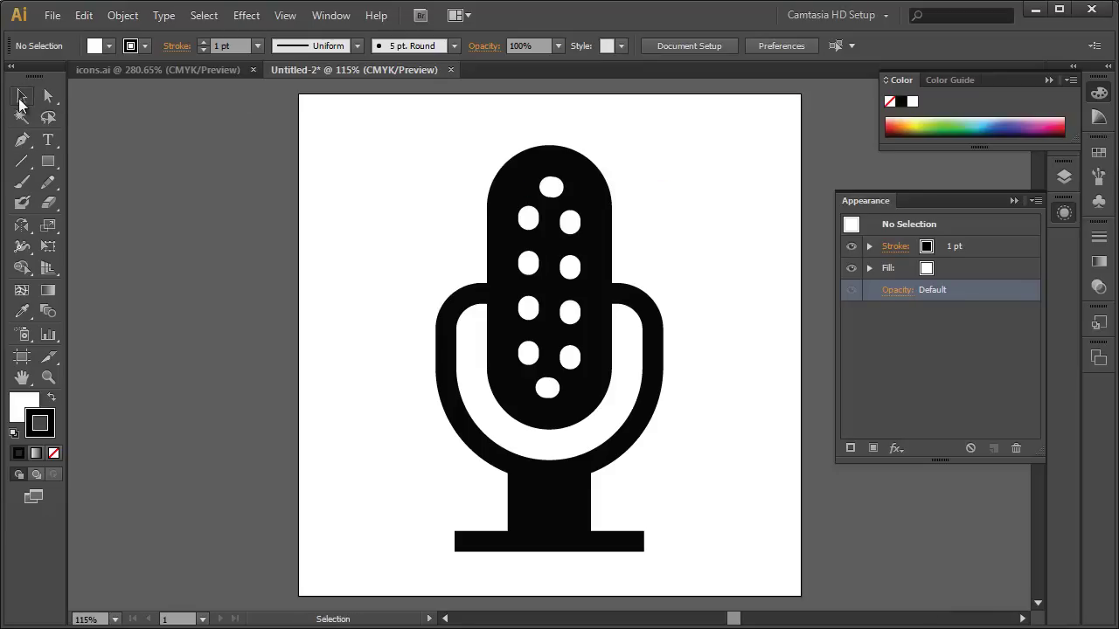
key("ctrl+a")
key("Delete")
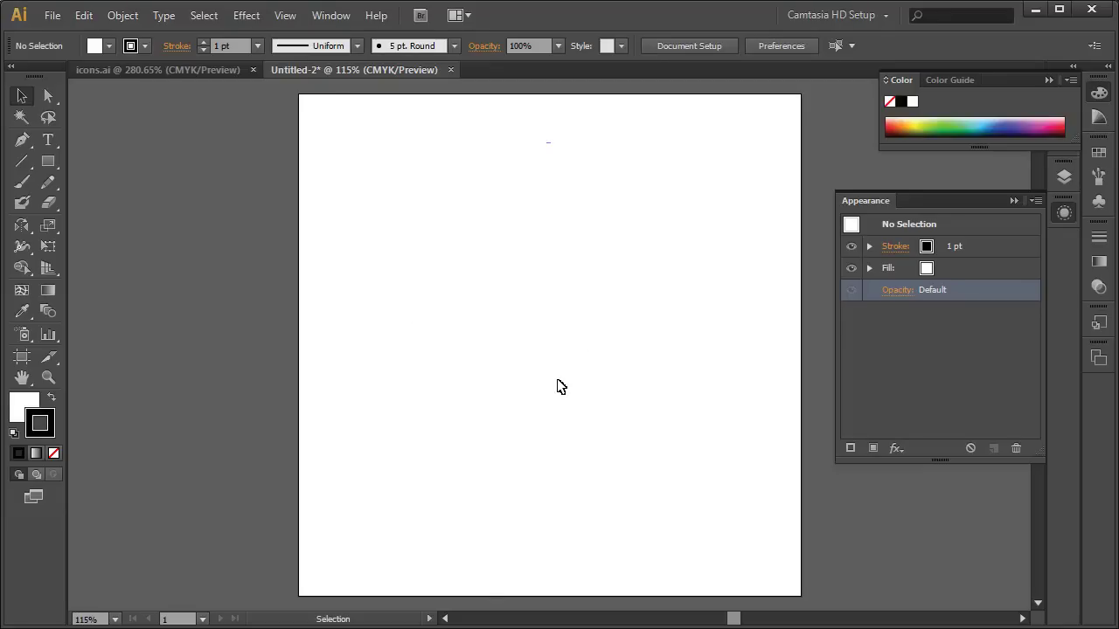
left_click(292, 17)
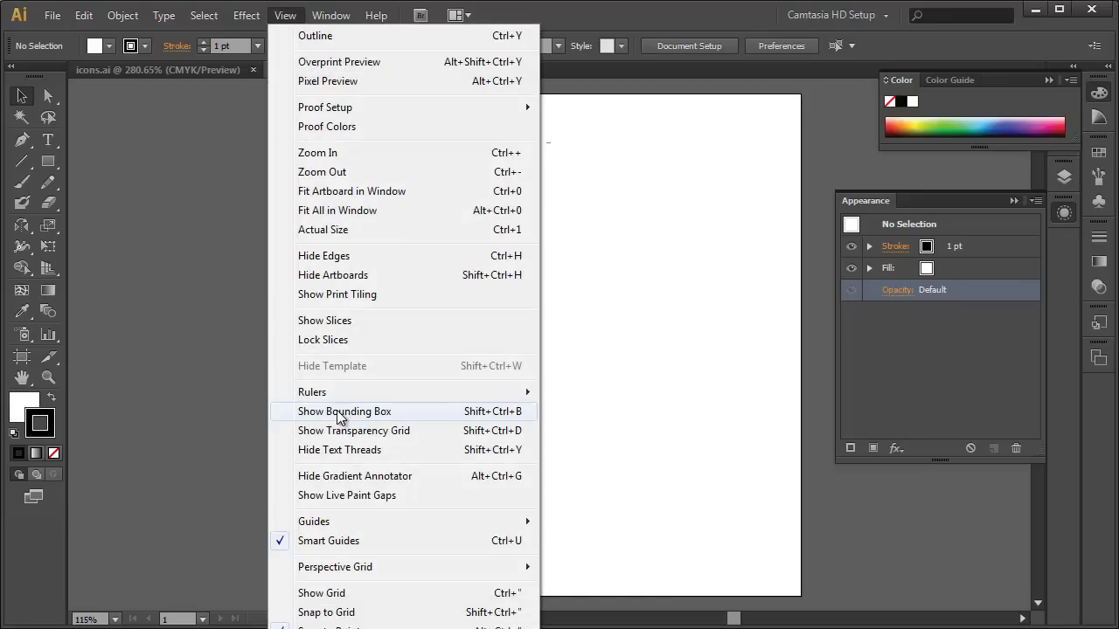
left_click(637, 11)
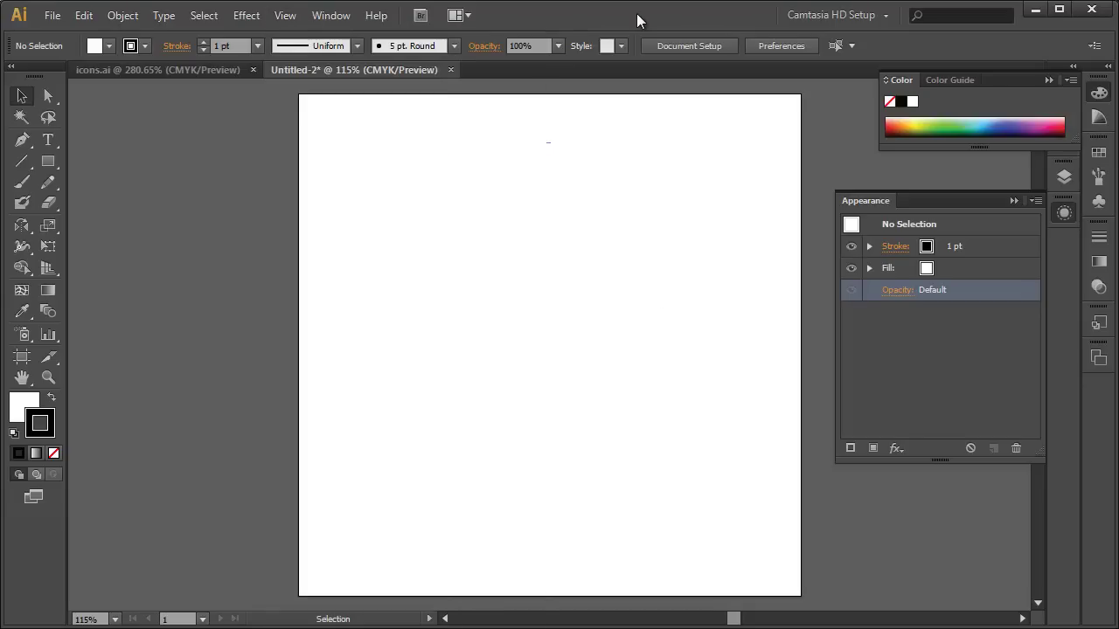
- Draw a vertical line about 237 pt long, centred on the artboard's centre point, with the Line Segment tool
left_click(23, 164)
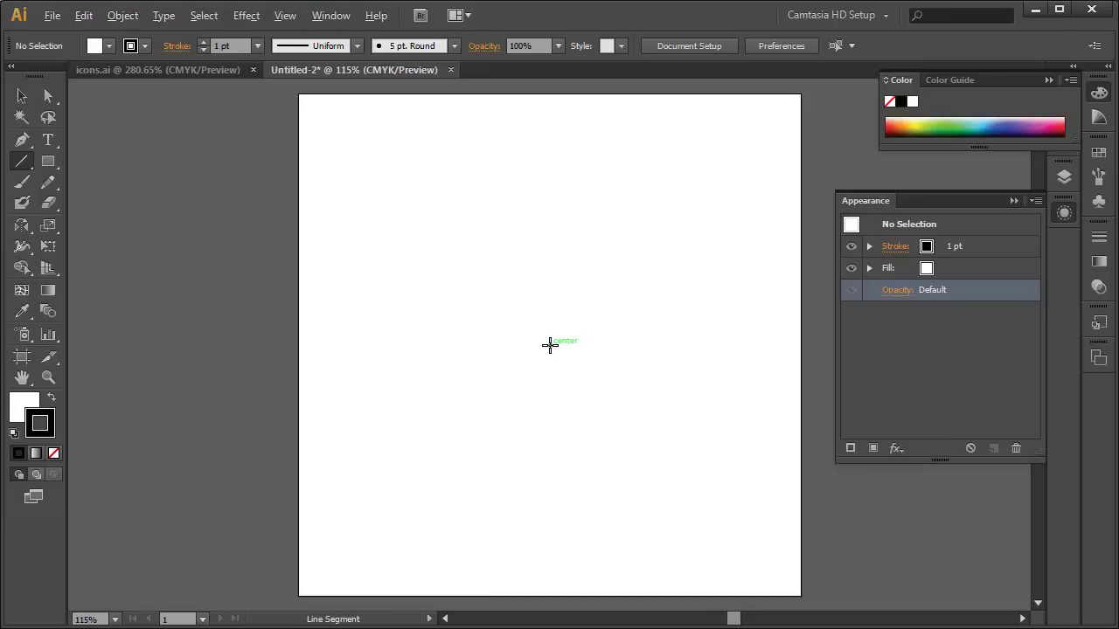
left_click_drag(549, 344, 549, 464)
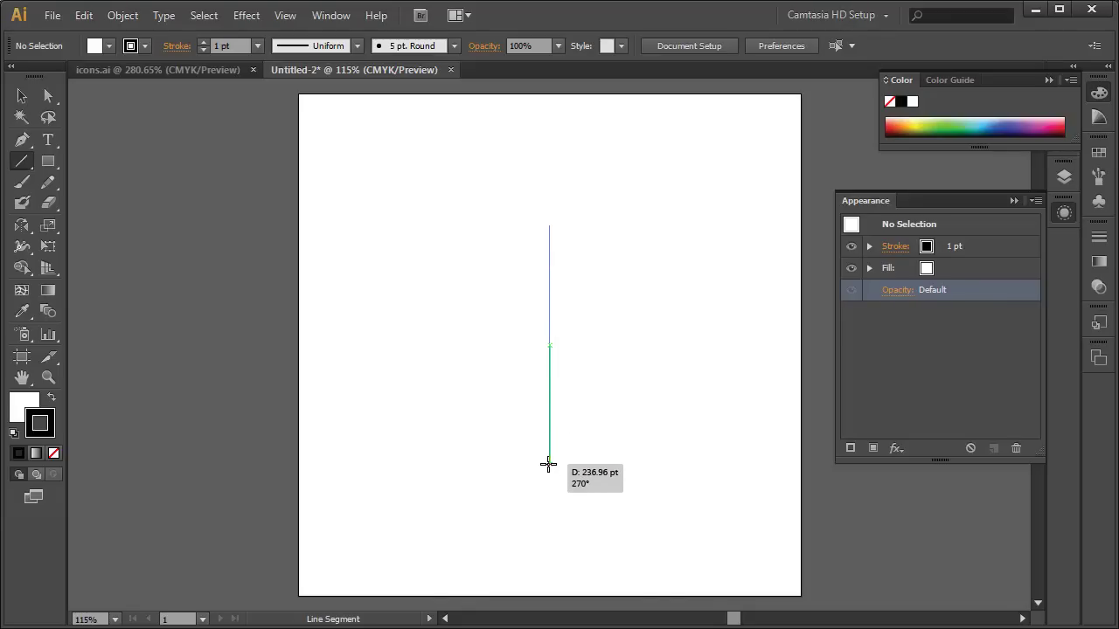
left_click_drag(548, 464, 548, 463)
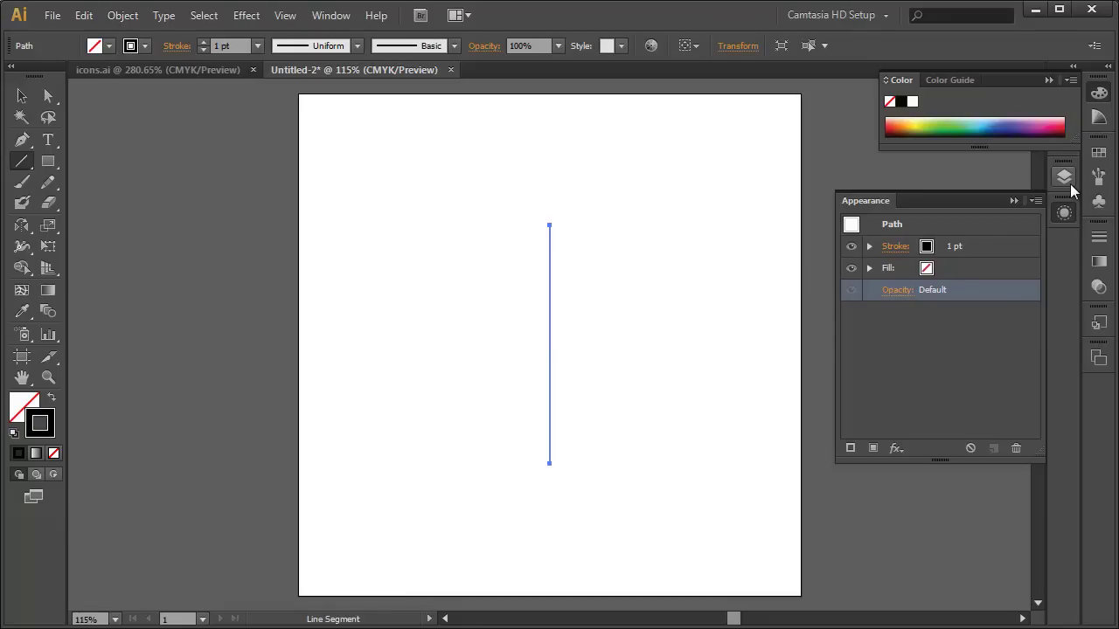
- Show the full stroke options and set the line's stroke weight to 90 pt
left_click(1099, 236)
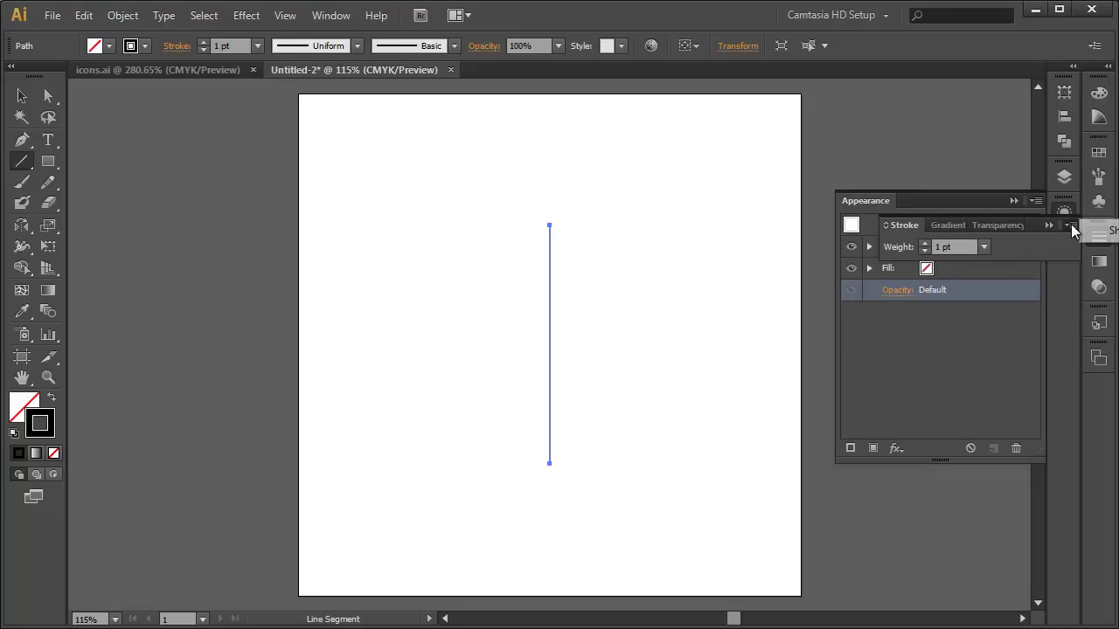
left_click(1103, 234)
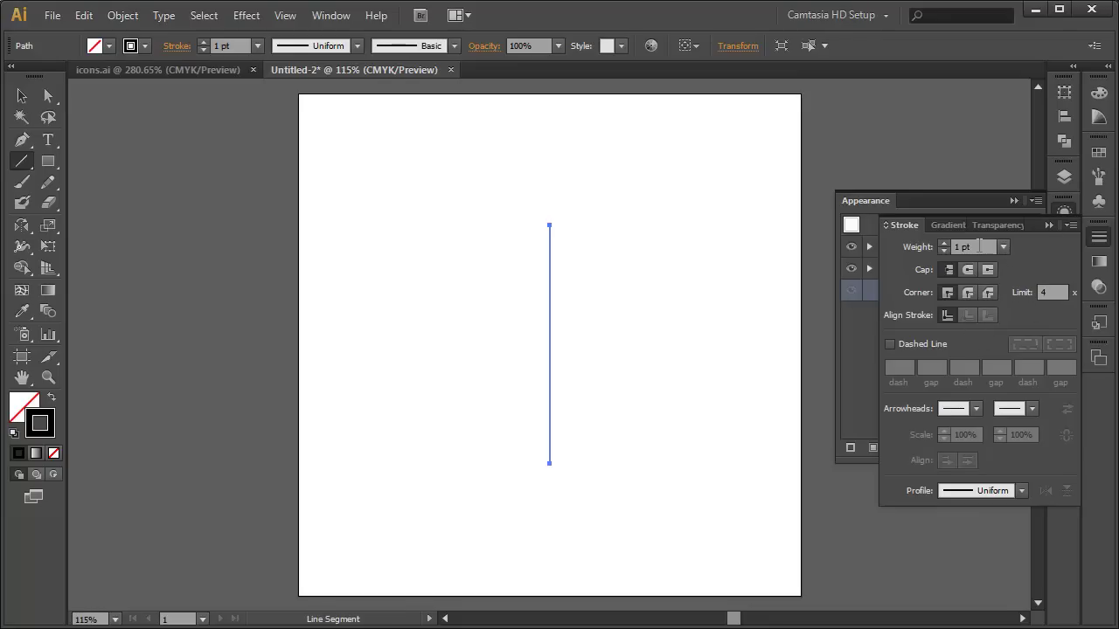
left_click(944, 243)
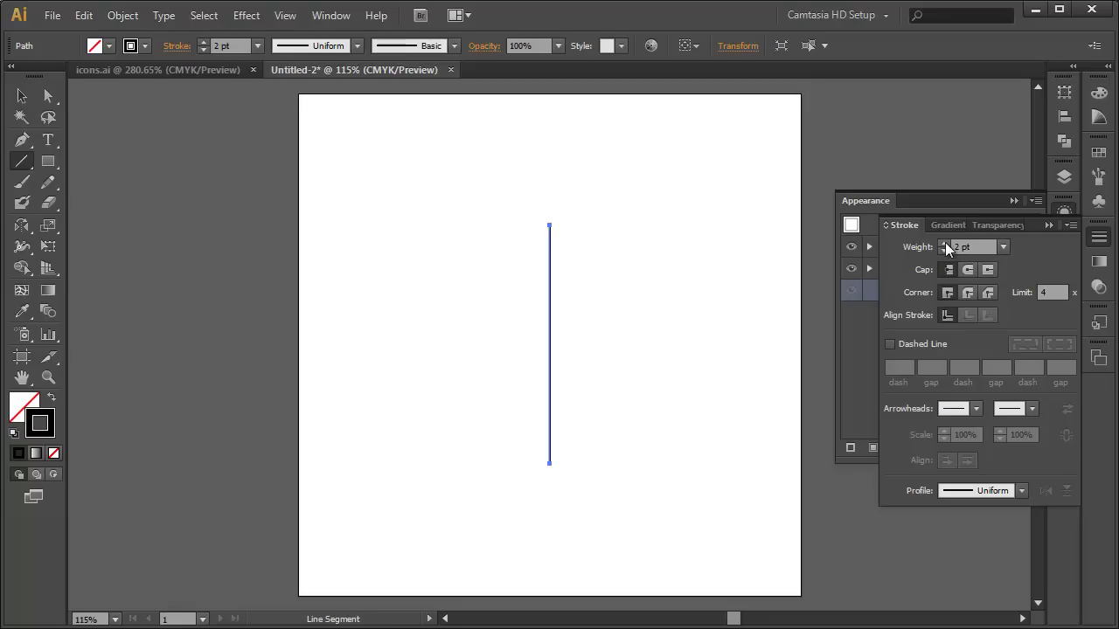
left_click(945, 242)
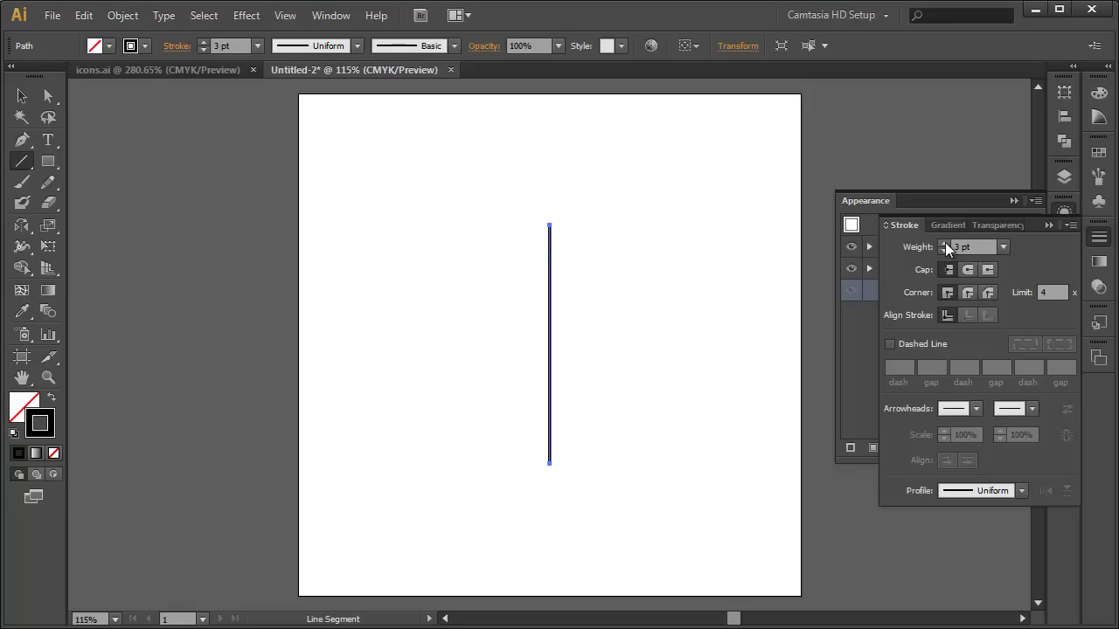
left_click_drag(945, 242, 944, 242)
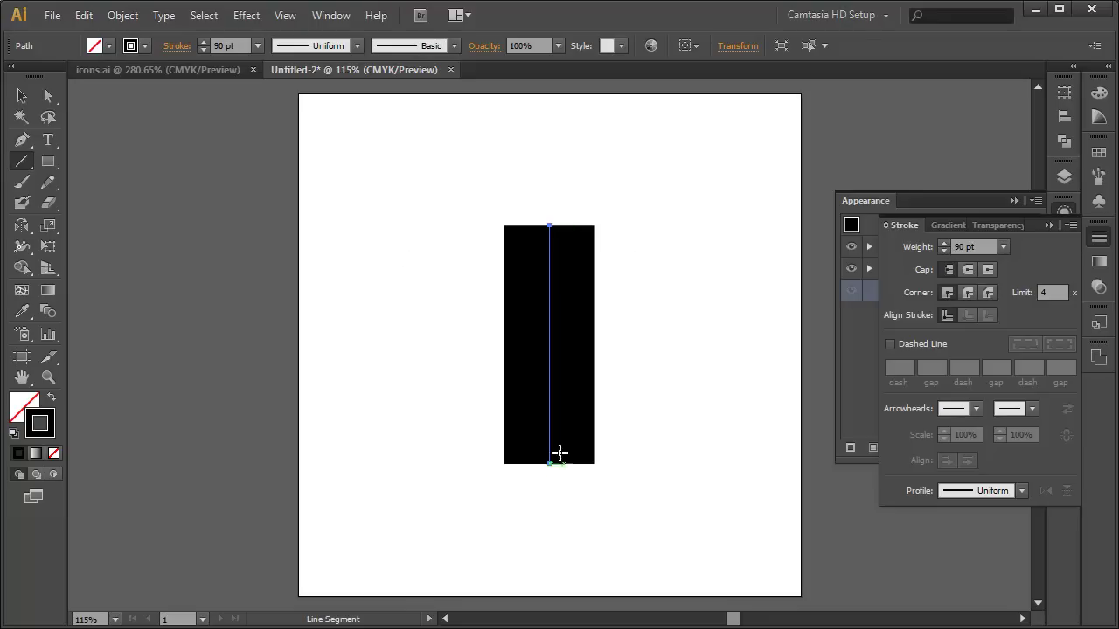
- Give the line round caps and set its stroke weight to 100 pt
left_click(967, 270)
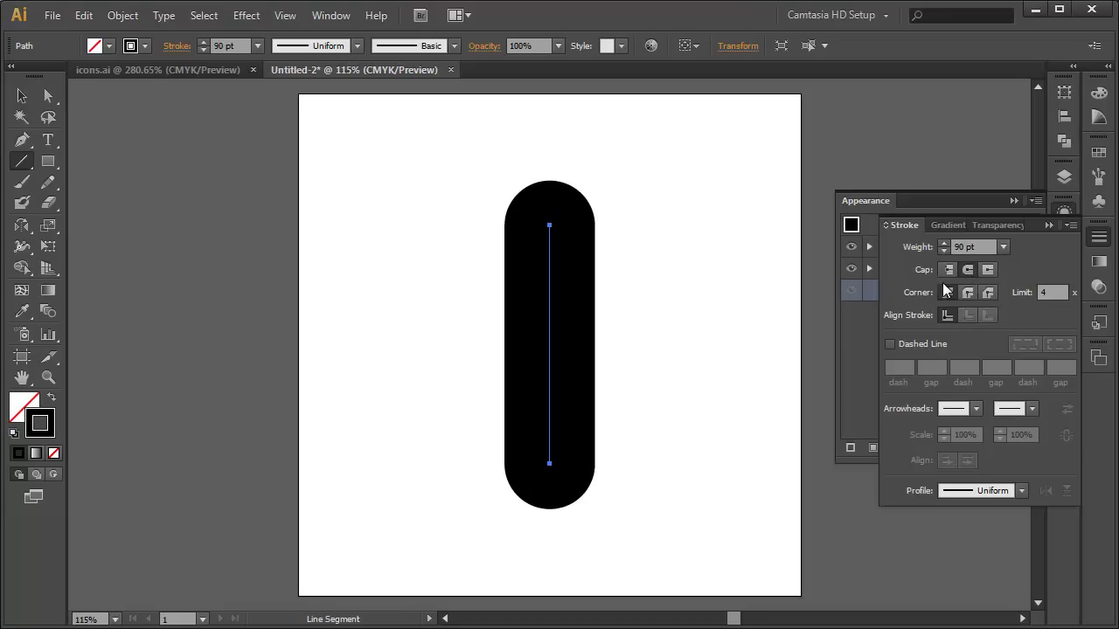
left_click(944, 245)
left_click(944, 244)
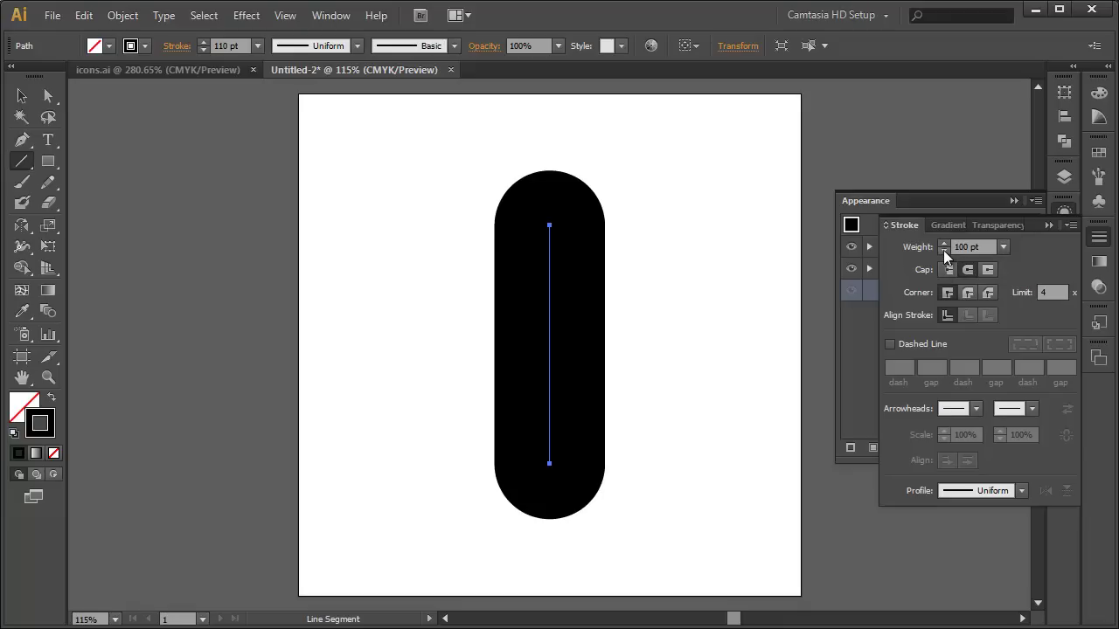
left_click(944, 251)
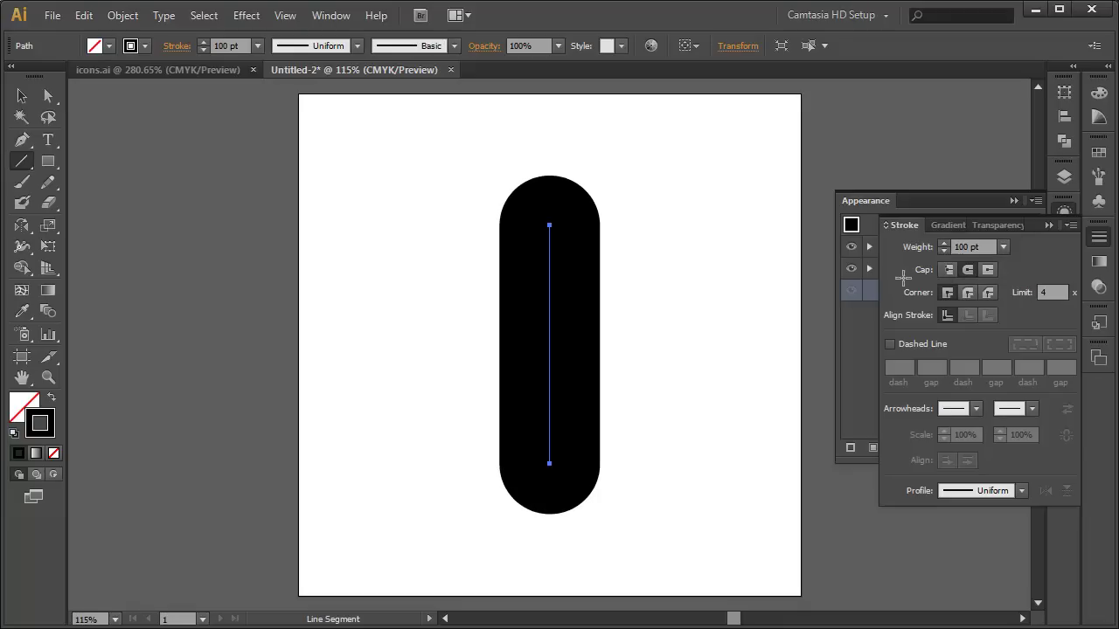
- Shorten the line by moving its lower anchor point straight up to a Y position of about 305 pt, and deselect it
left_click(48, 98)
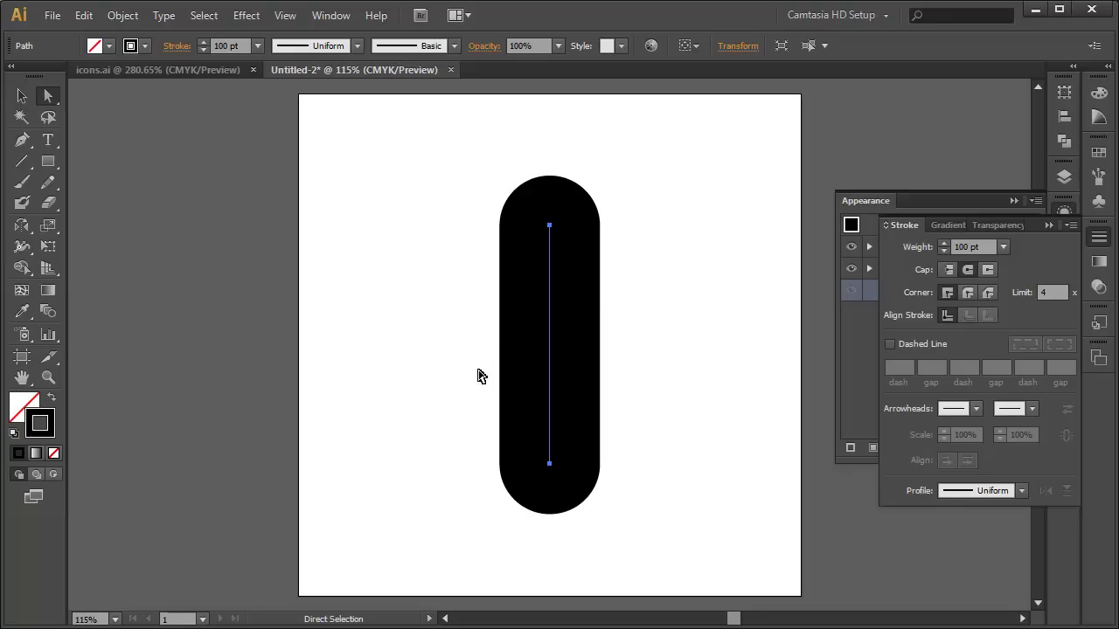
left_click(454, 405)
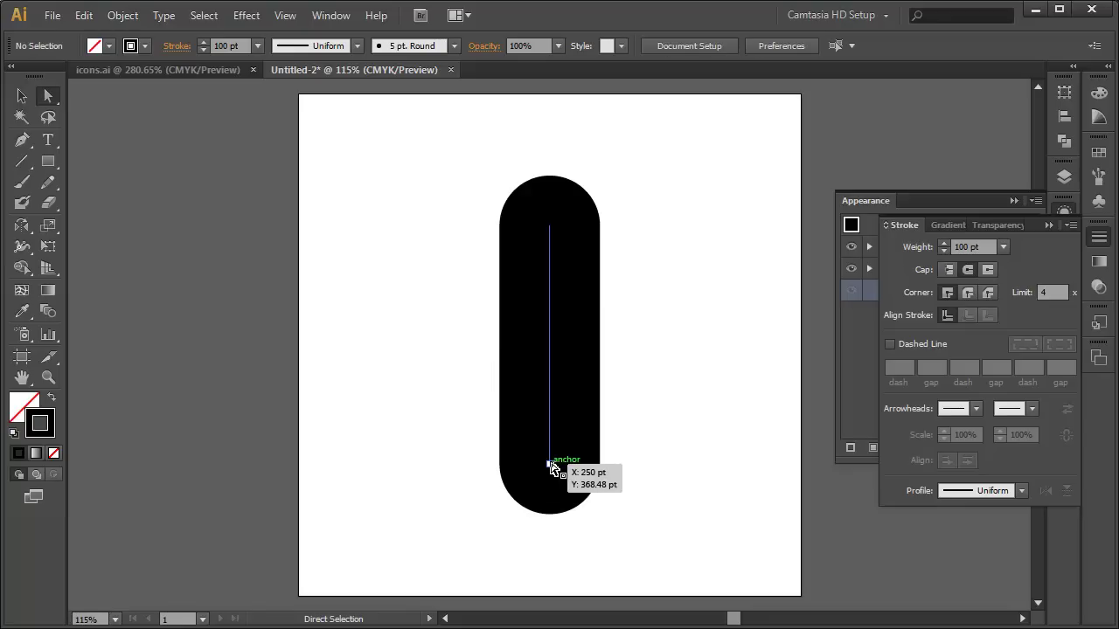
left_click(549, 464)
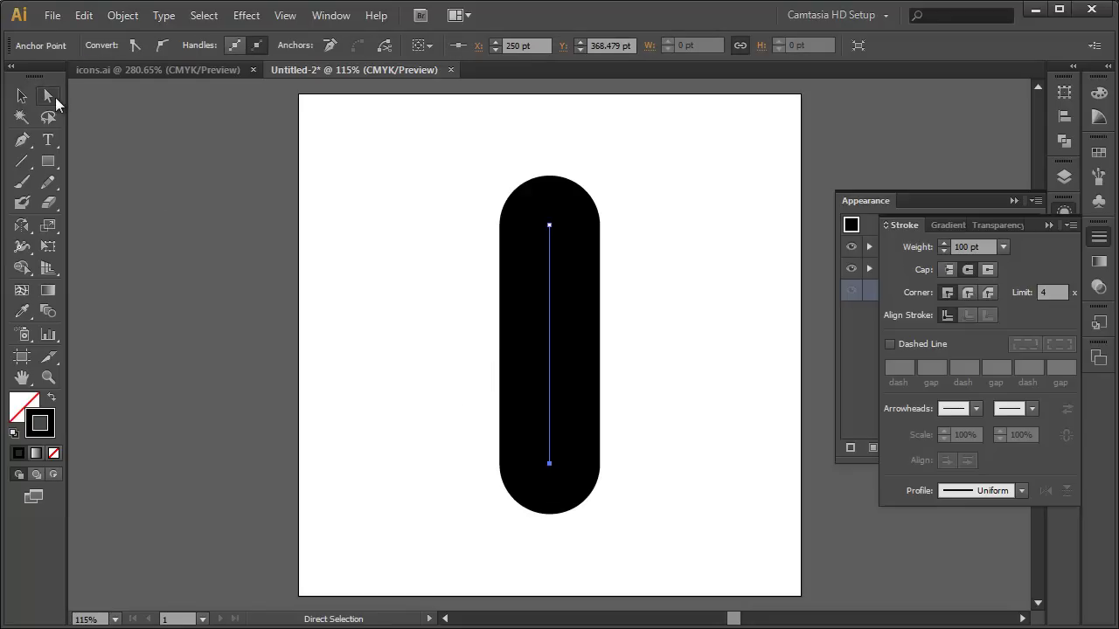
left_click_drag(550, 464, 552, 395)
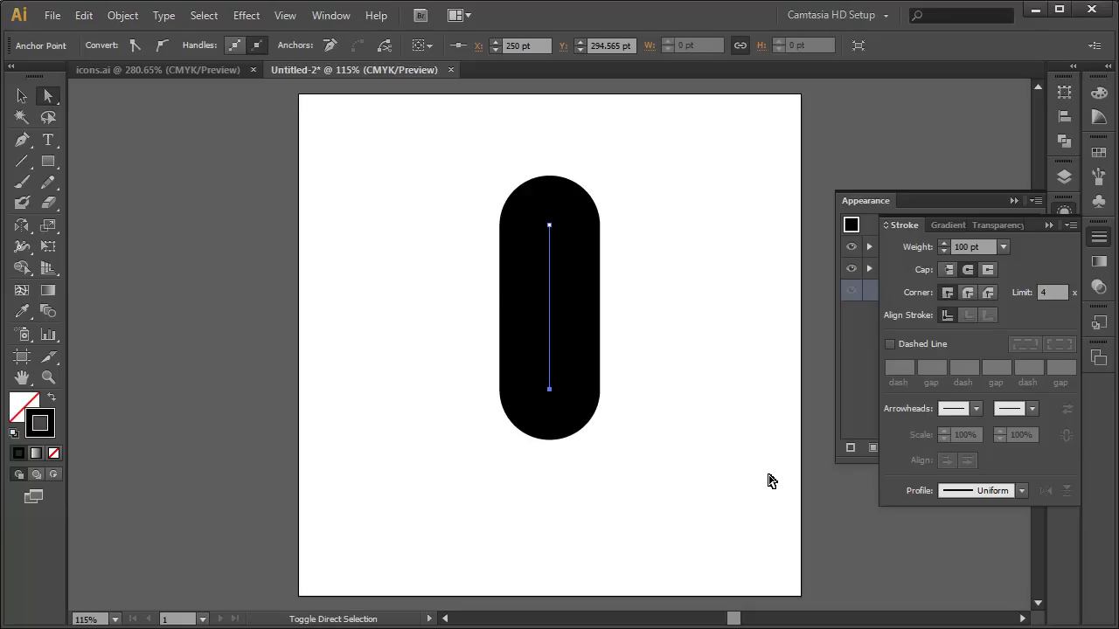
key("shift+Down")
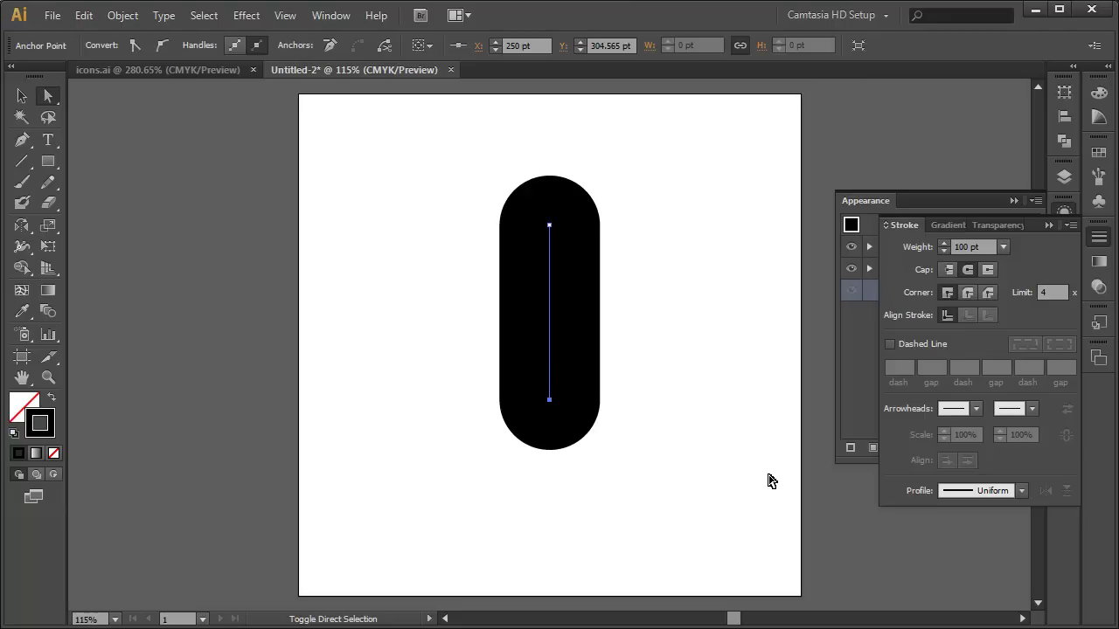
left_click(22, 96)
left_click(430, 282)
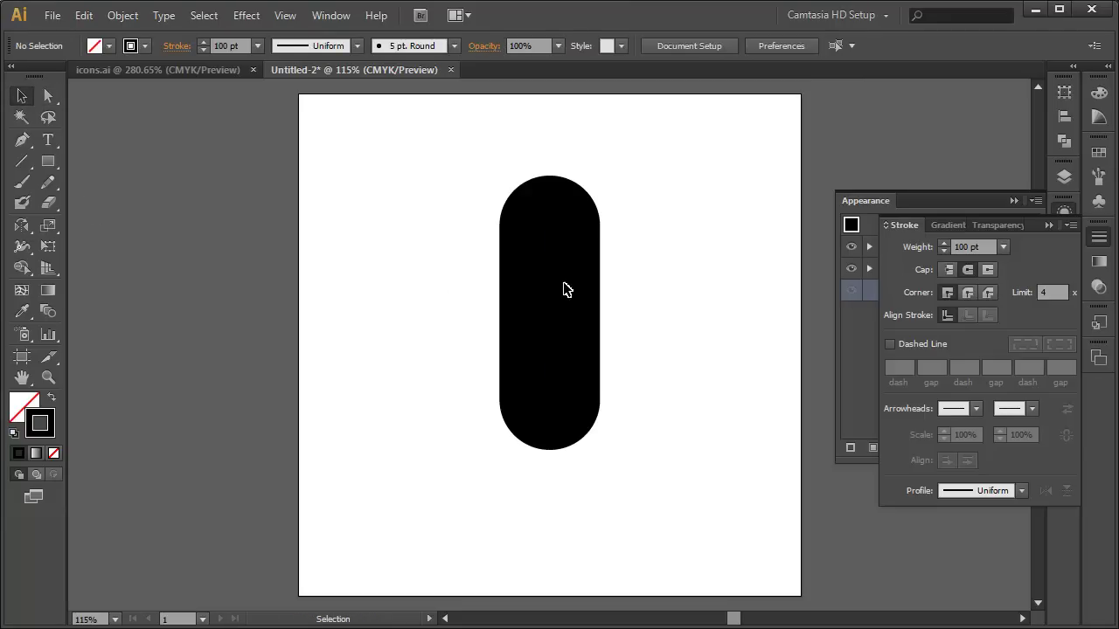
- Collapse the stroke options, copy the thick line and paste the copy directly in front of it
left_click(553, 398)
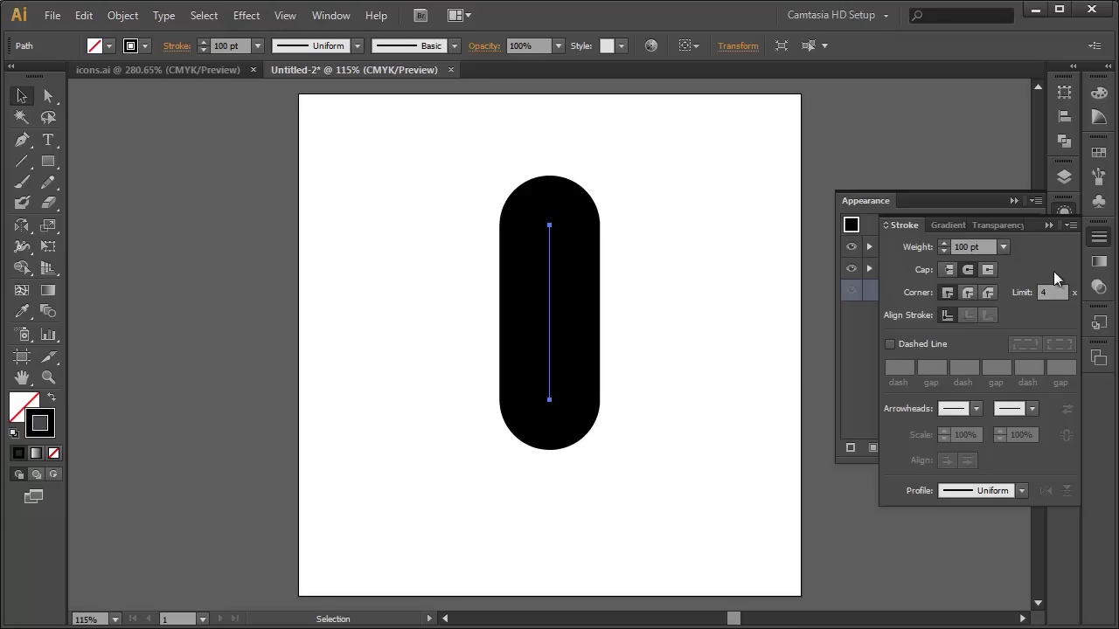
left_click(1048, 225)
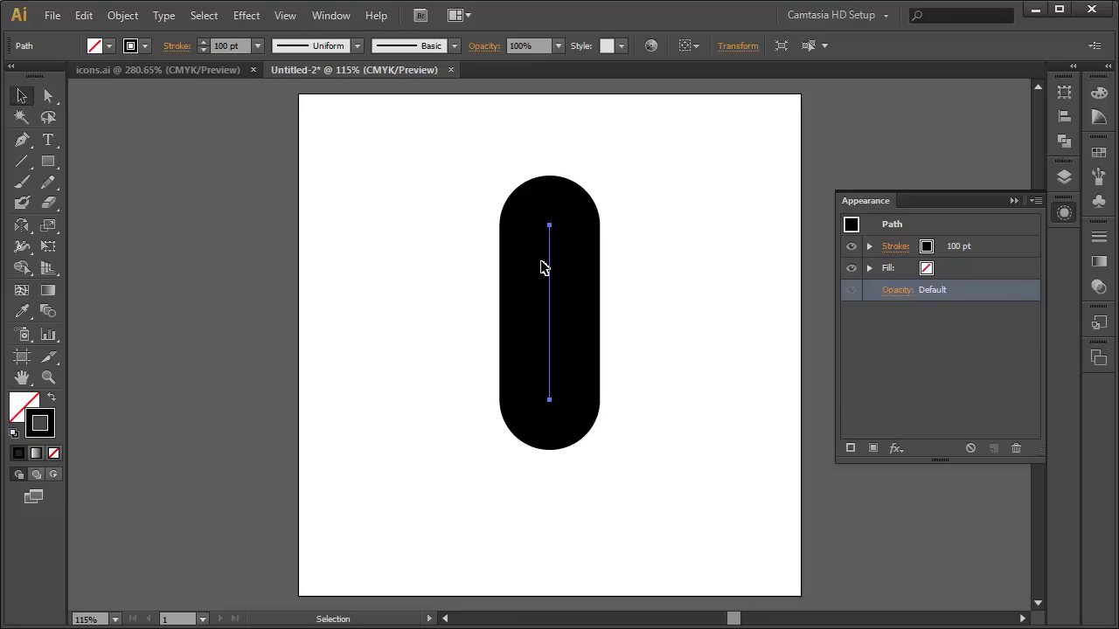
key("ctrl")
key("ctrl")
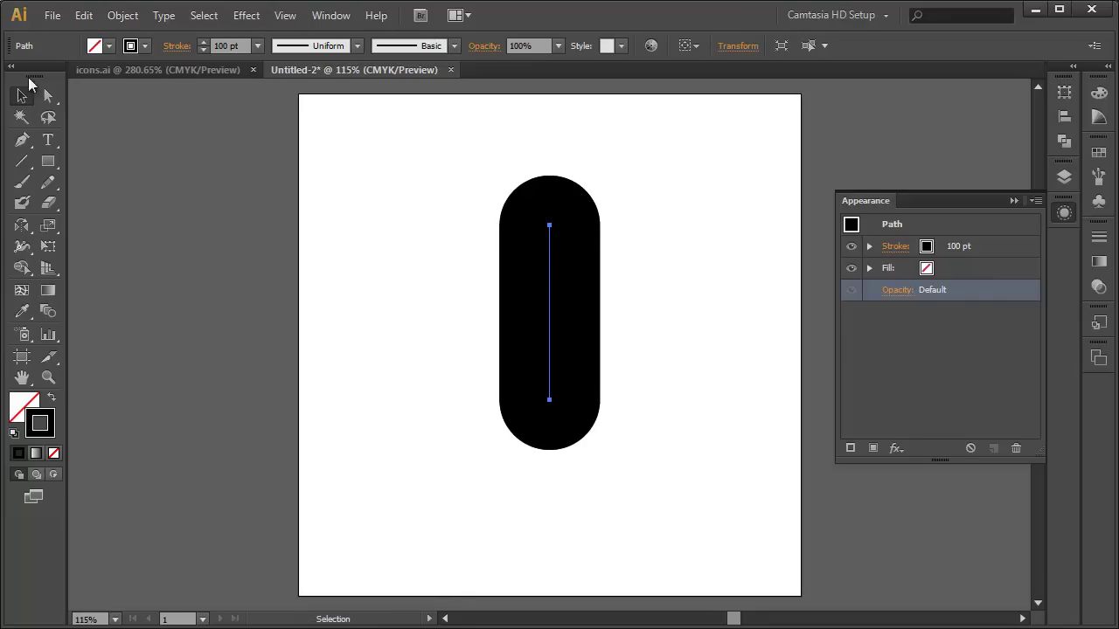
- Isolate the front copy, move it aside to check for the duplicate beneath, undo the move and leave isolation mode
left_click(389, 237)
double_click(551, 235)
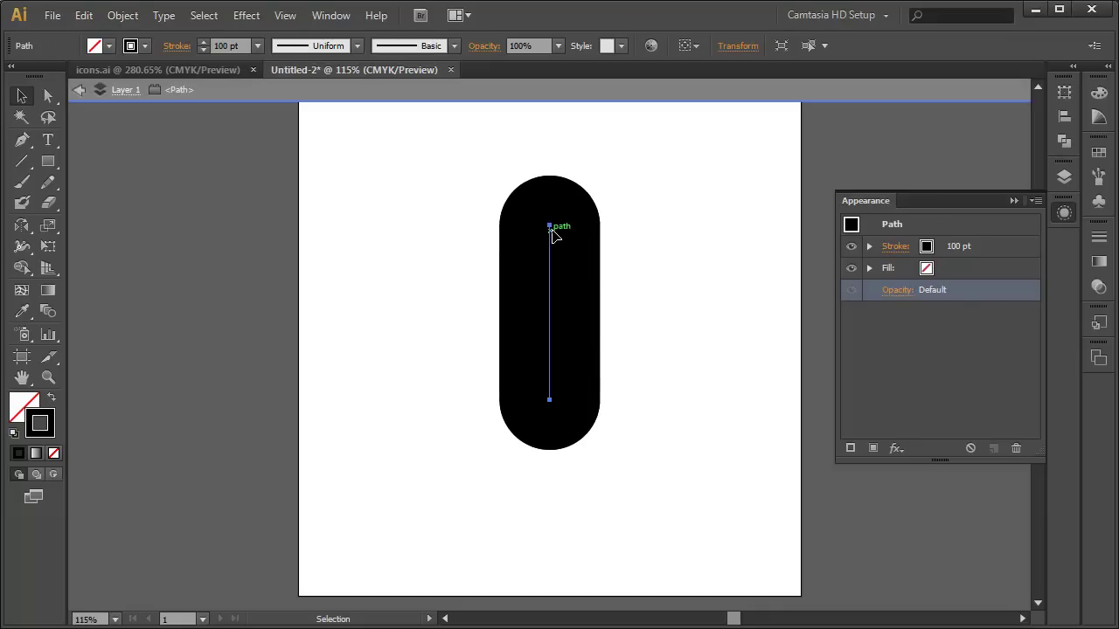
left_click(474, 237)
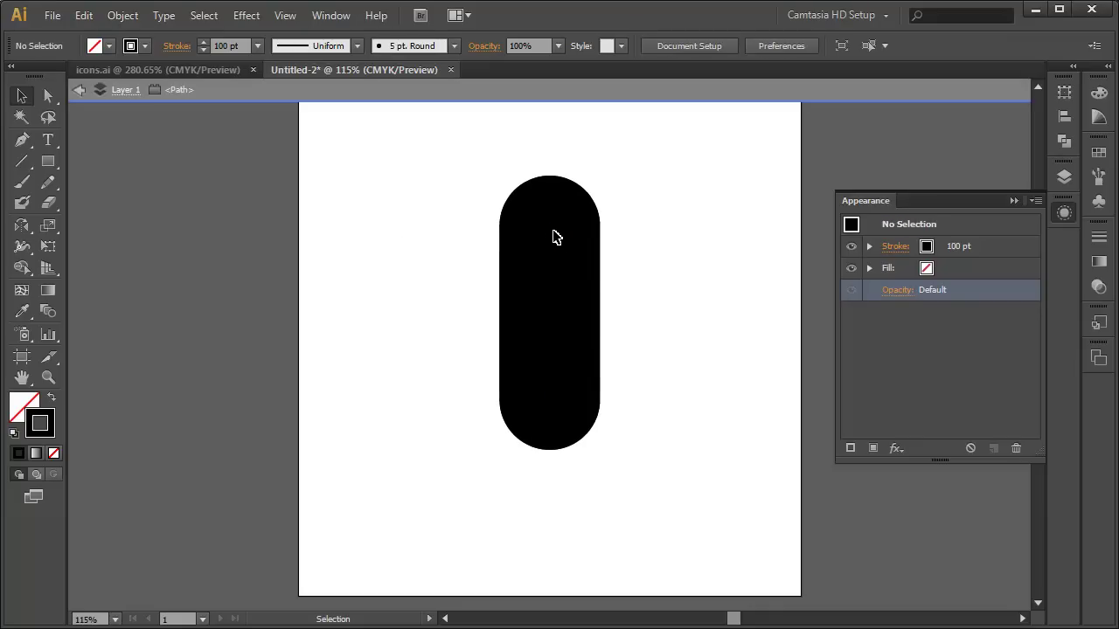
left_click_drag(551, 234, 430, 235)
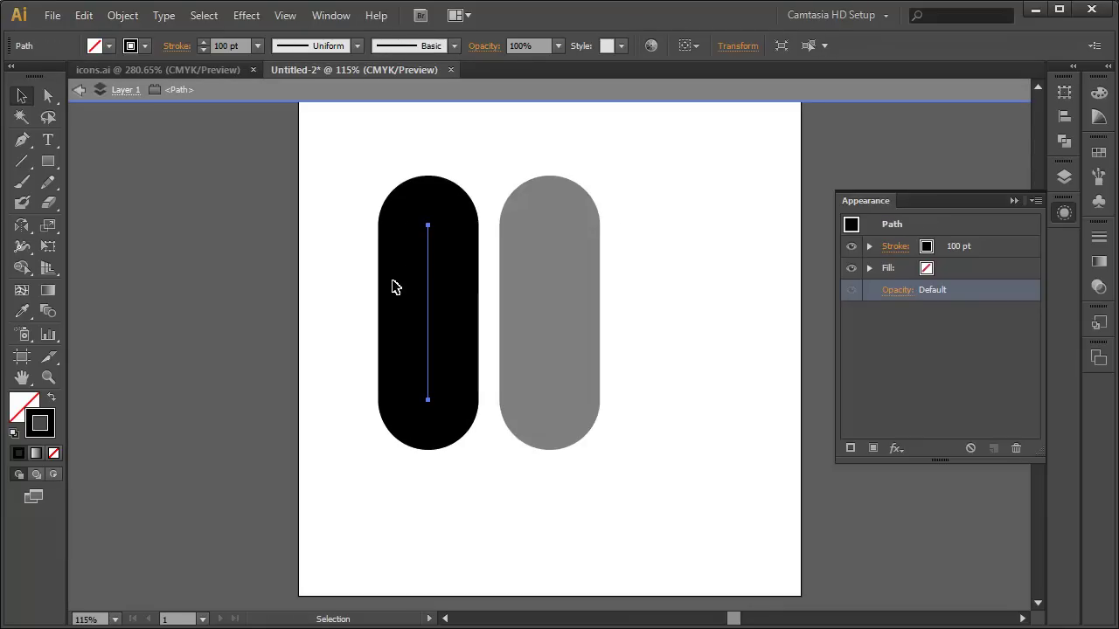
key("ctrl+z")
double_click(352, 349)
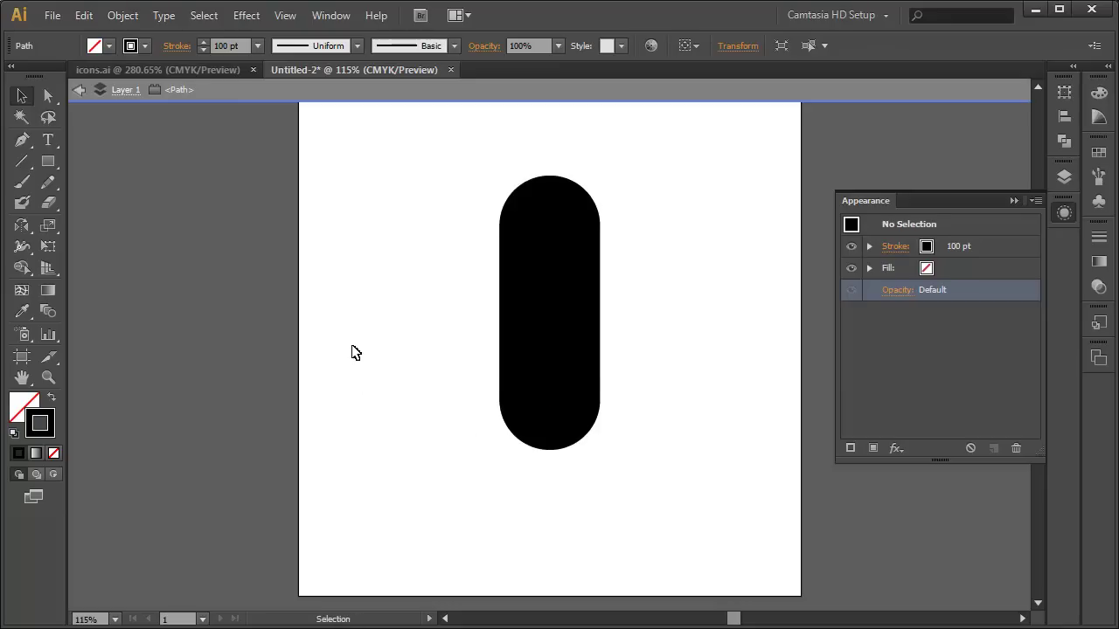
- Convert the front copy's stroke to a filled shape with Outline Stroke
left_click(551, 278)
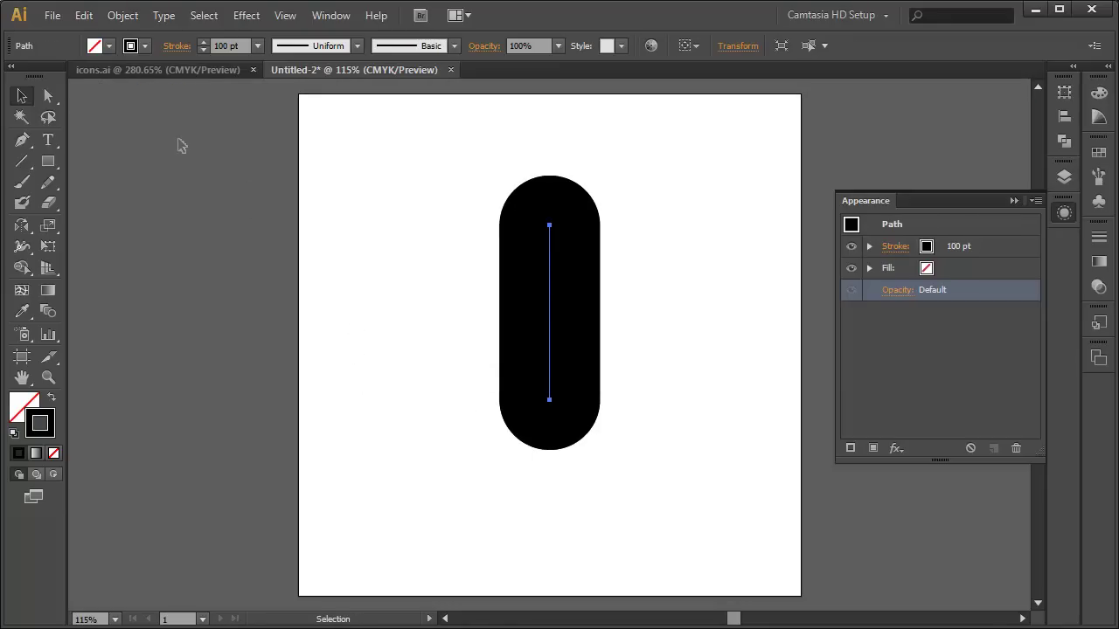
left_click(130, 17)
mouse_move(149, 371)
left_click(408, 419)
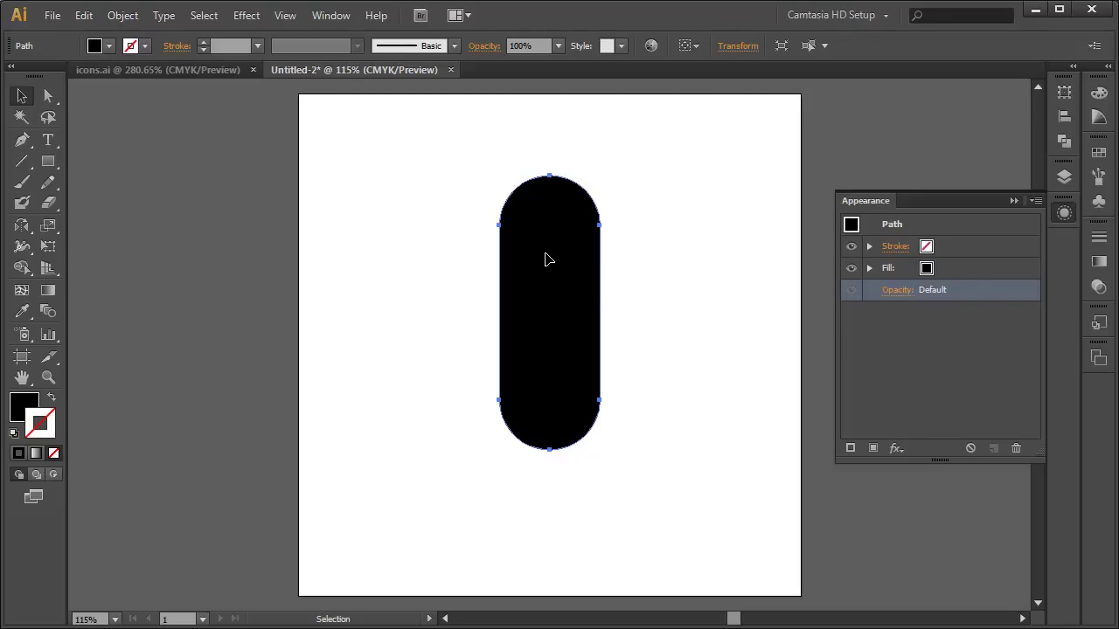
- Create an inner outline of the capsule with Offset Path at -25 pt with miter joins, and deselect the artwork
left_click(123, 16)
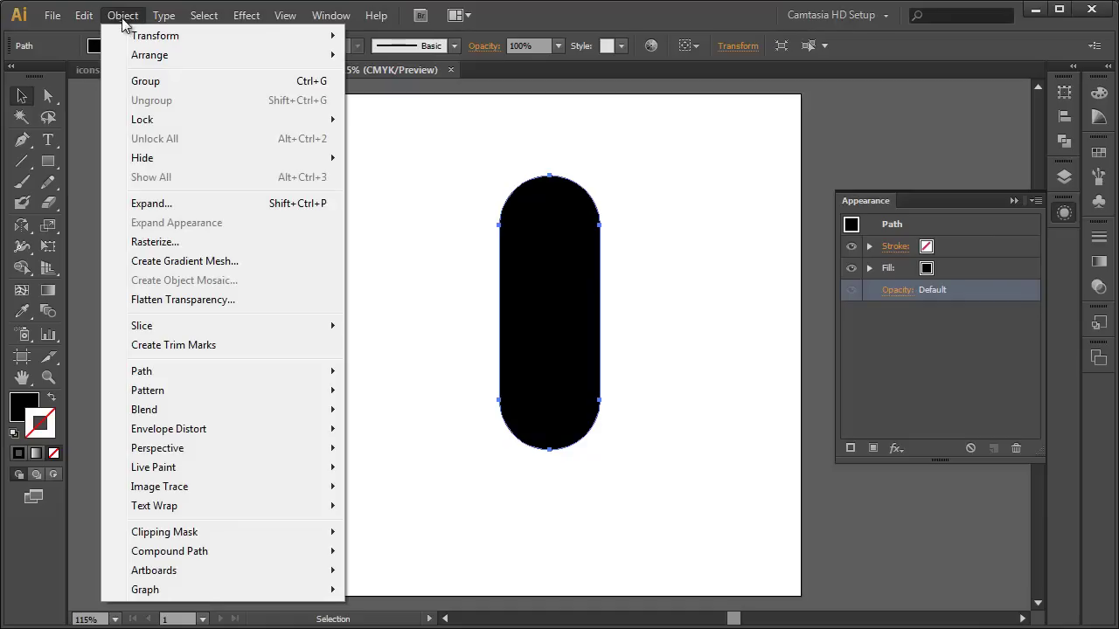
mouse_move(156, 374)
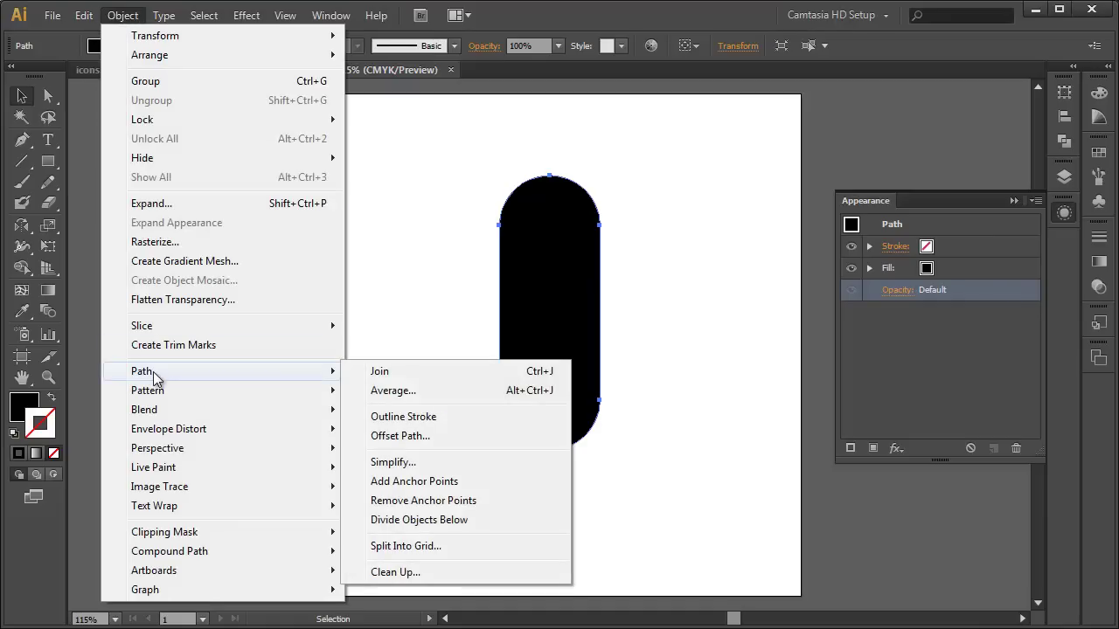
left_click(400, 436)
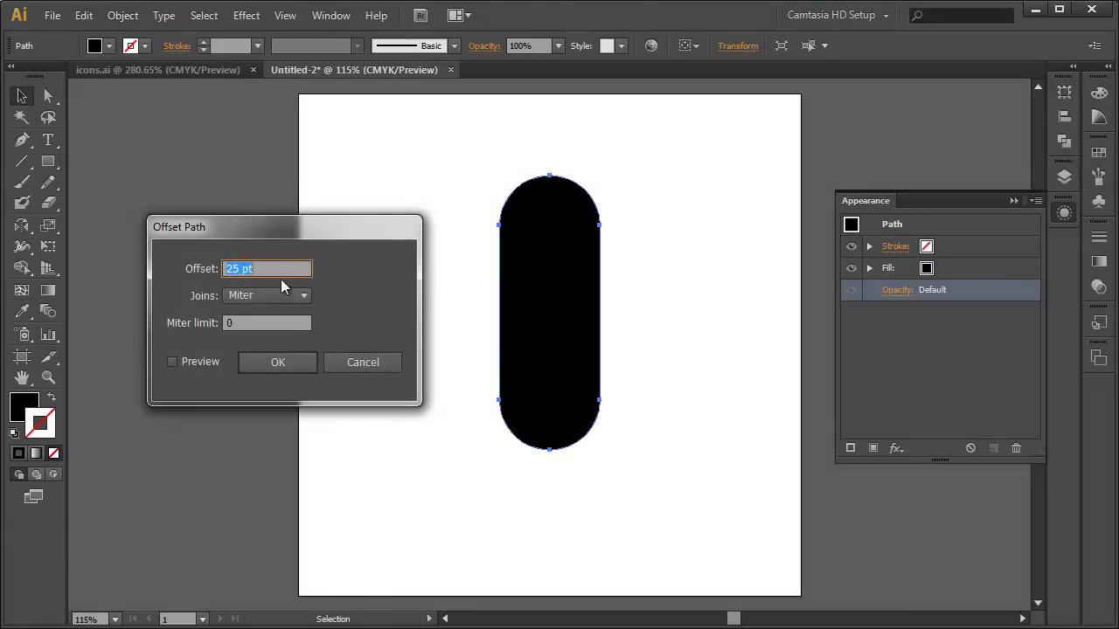
type("-25")
left_click(174, 360)
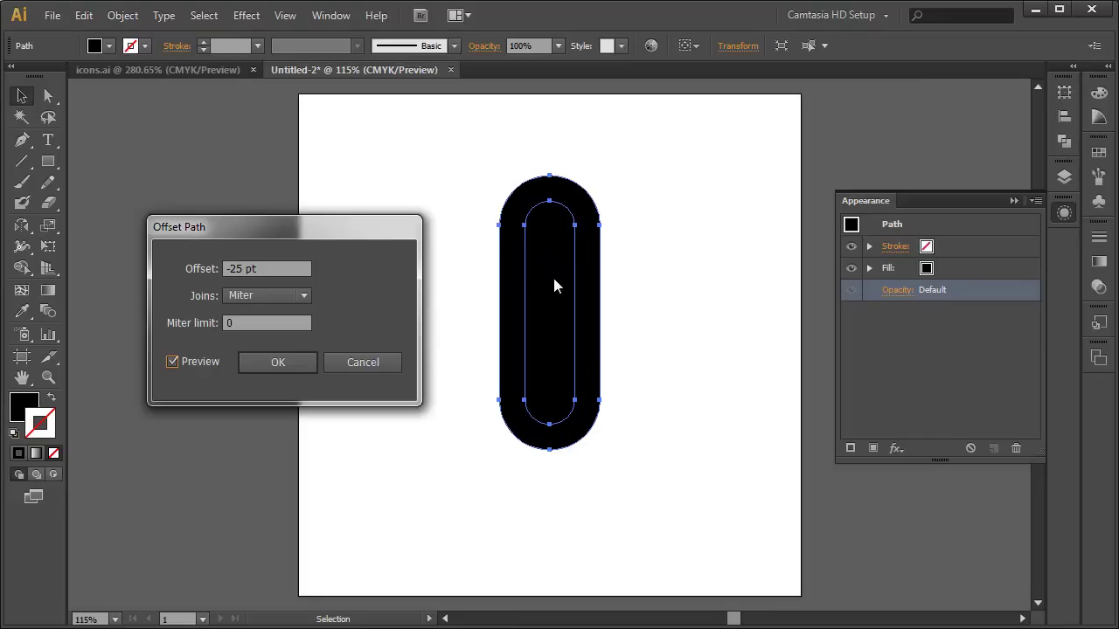
left_click(267, 363)
left_click(424, 289)
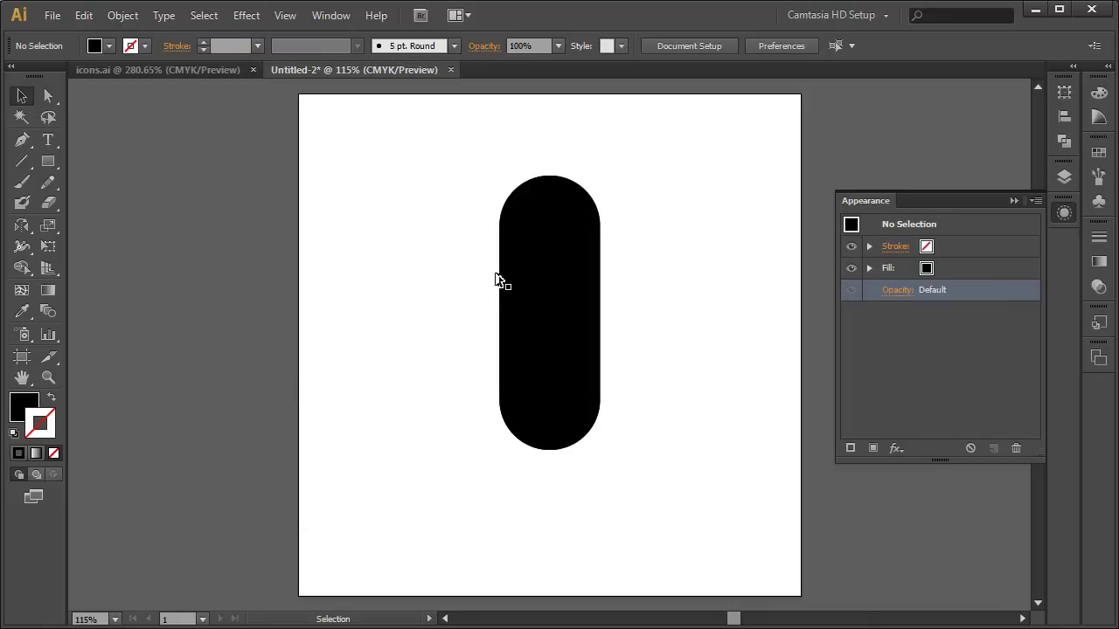
- Delete the outer filled capsule shape and show the remaining artwork in Outline view
left_click(504, 271)
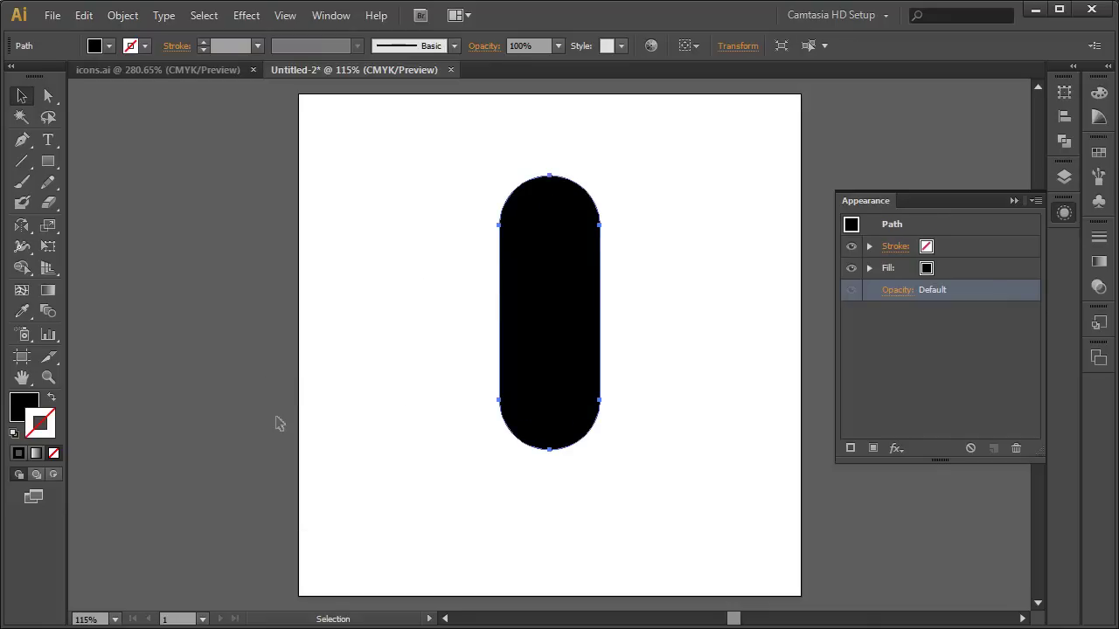
left_click(429, 289)
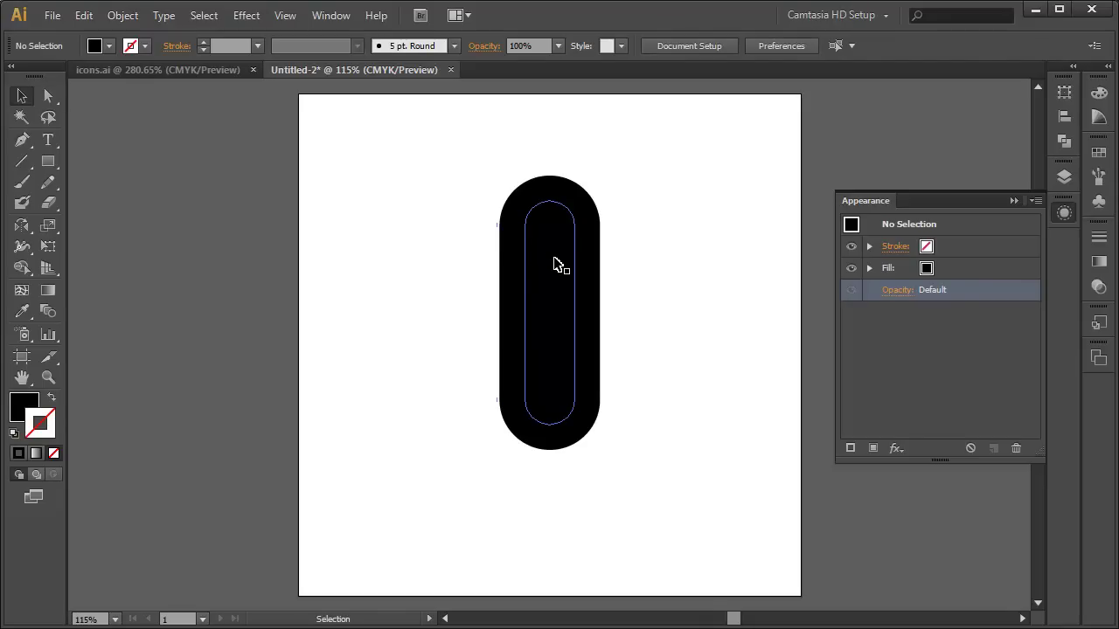
left_click(287, 17)
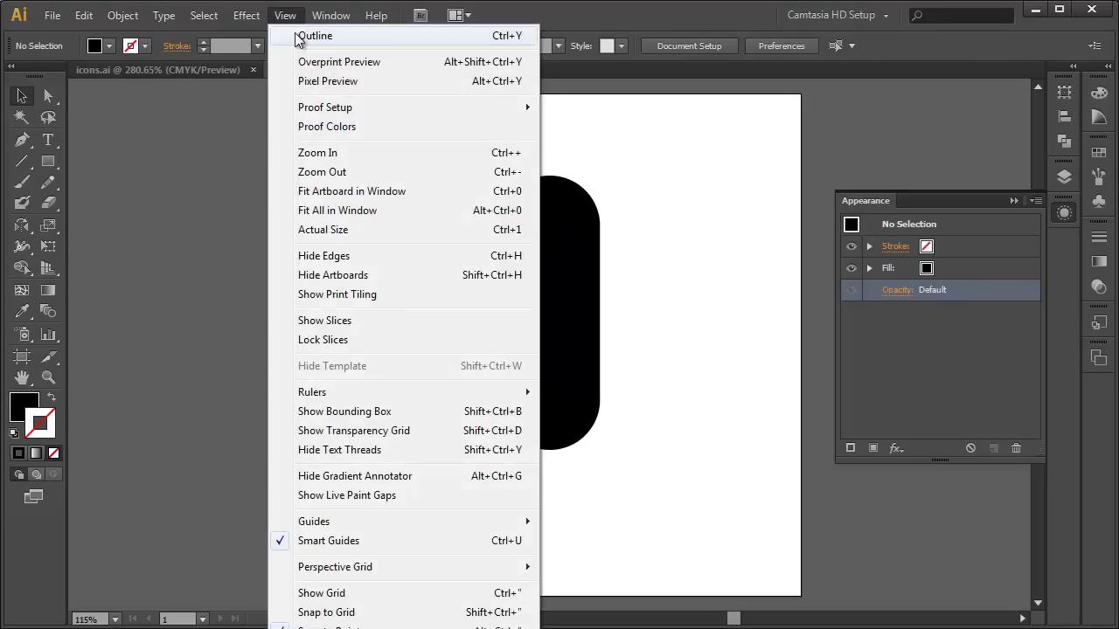
left_click(299, 36)
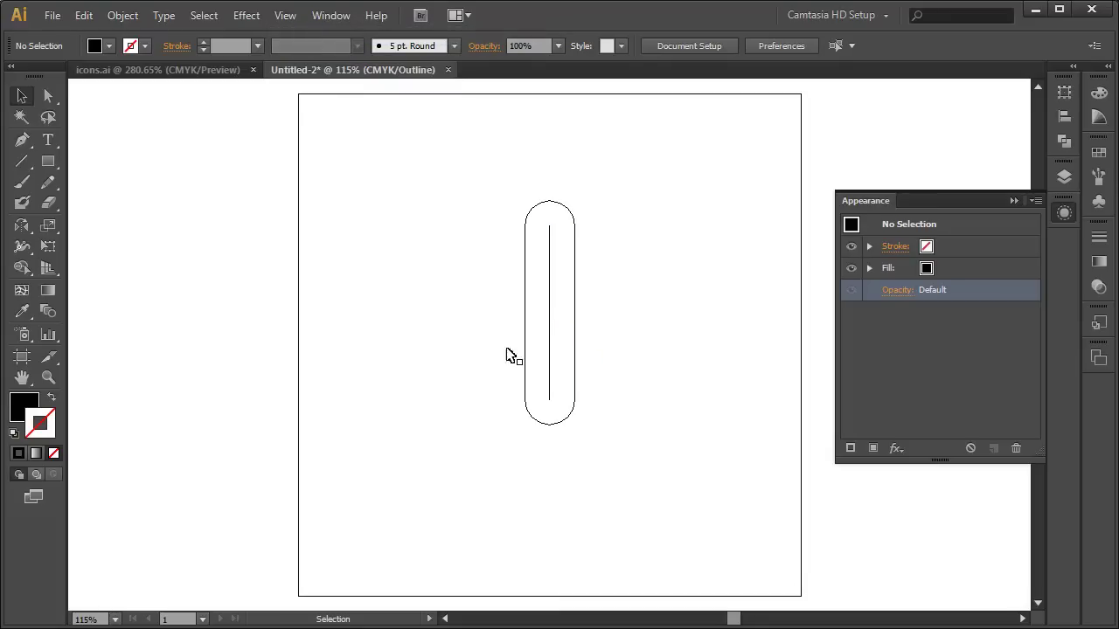
- Return to Preview view and give the inner capsule path a white stroke with no fill
left_click(550, 325)
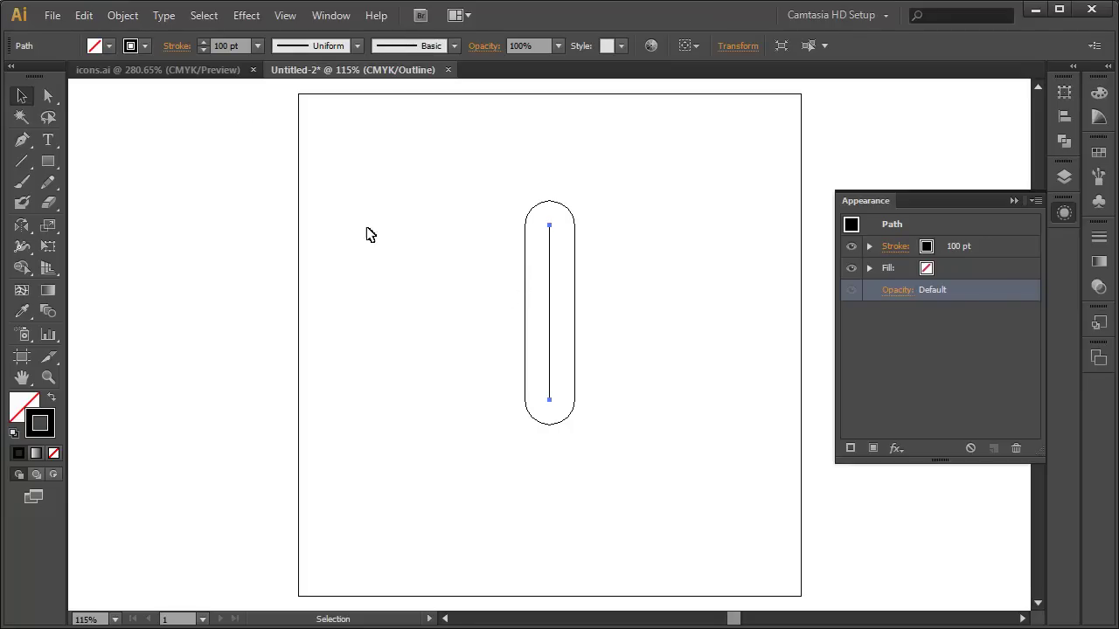
key("ctrl+shift+o")
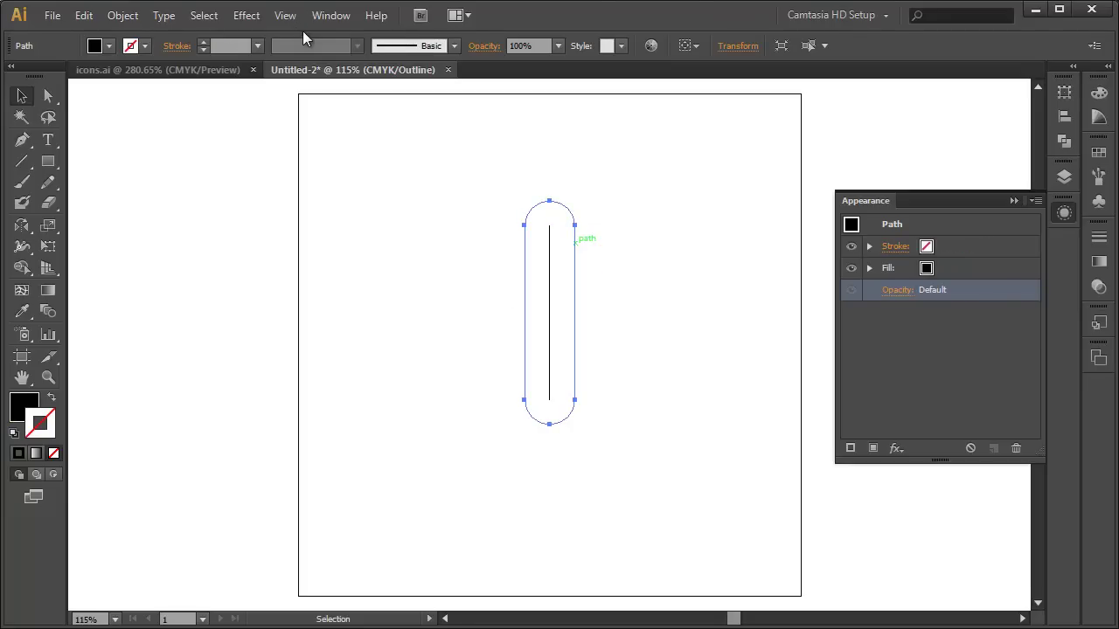
key("alt+v")
key("ctrl+y")
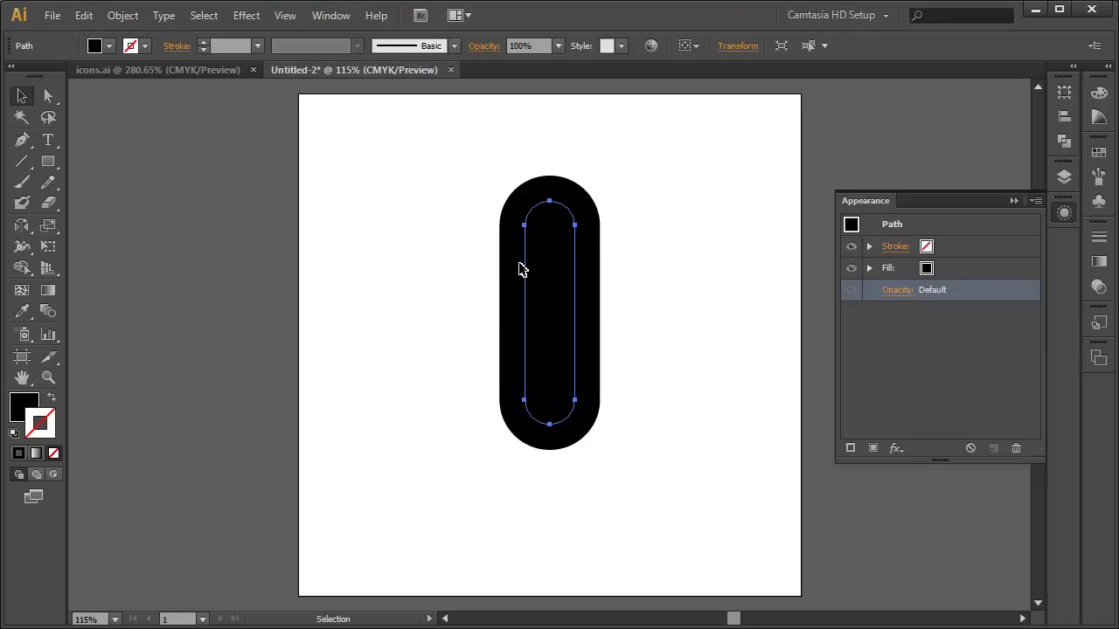
key("shift")
key("shift+x")
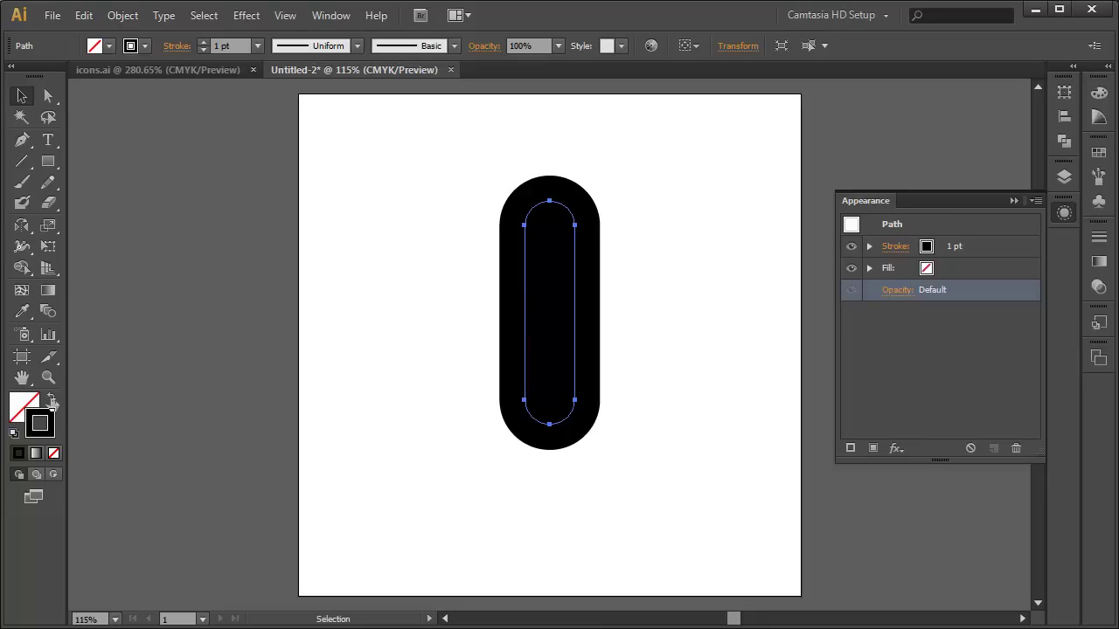
left_click(1098, 95)
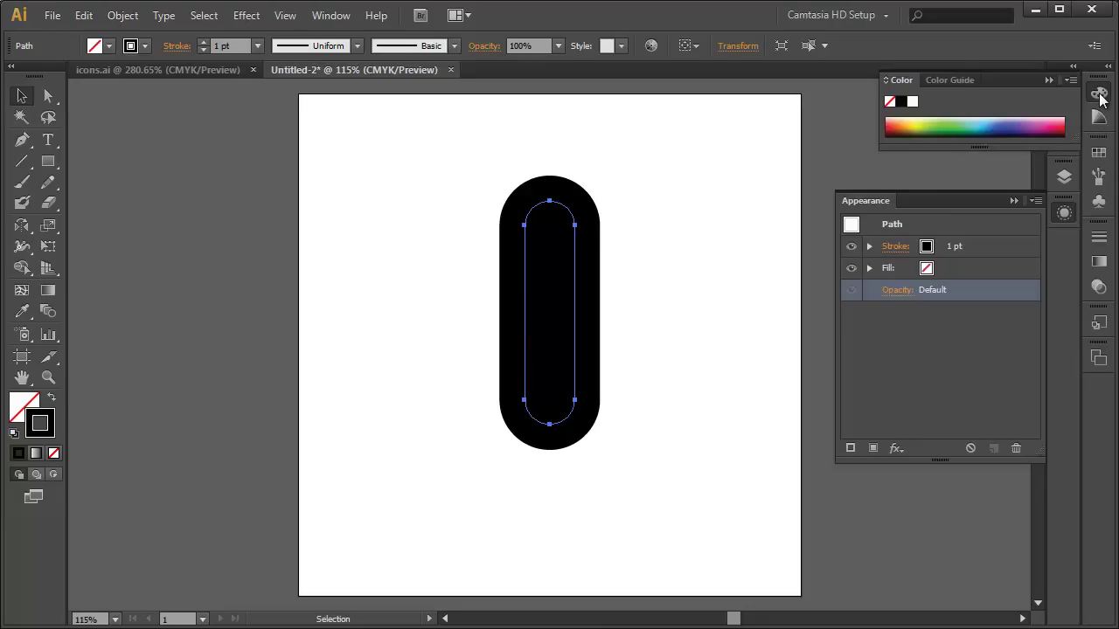
left_click(912, 102)
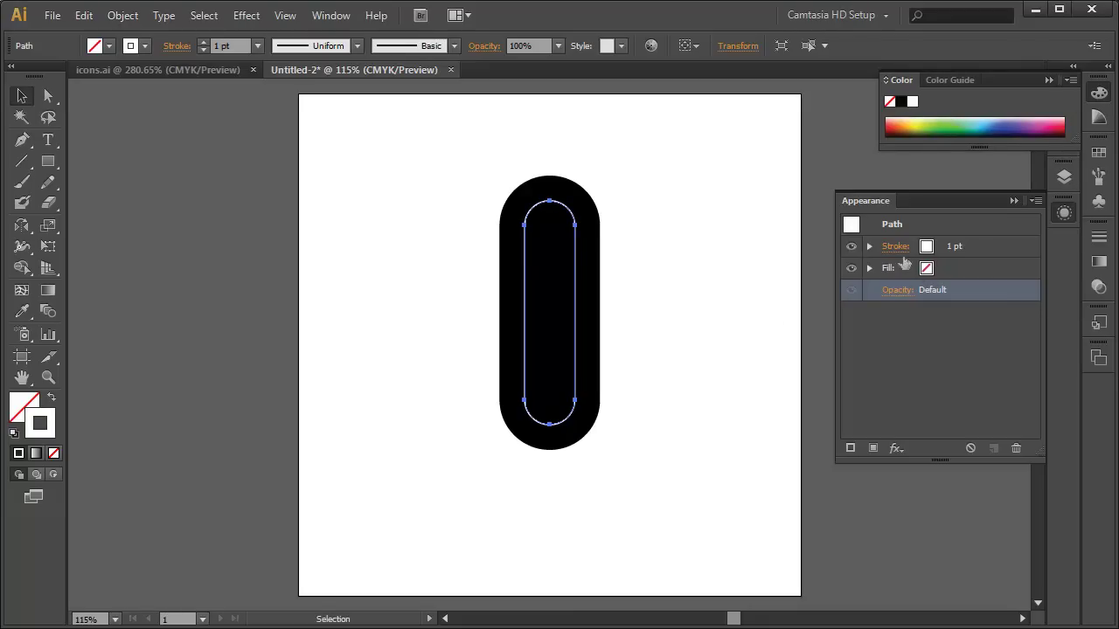
- Set the inner capsule path's stroke weight to 25 pt
left_click(1097, 240)
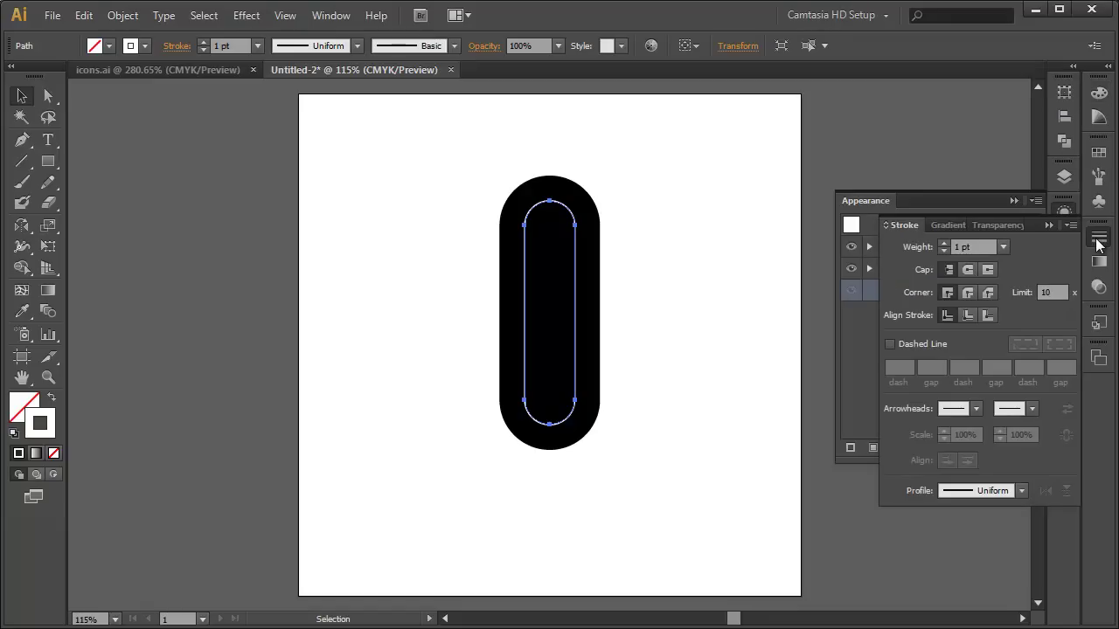
left_click(942, 243)
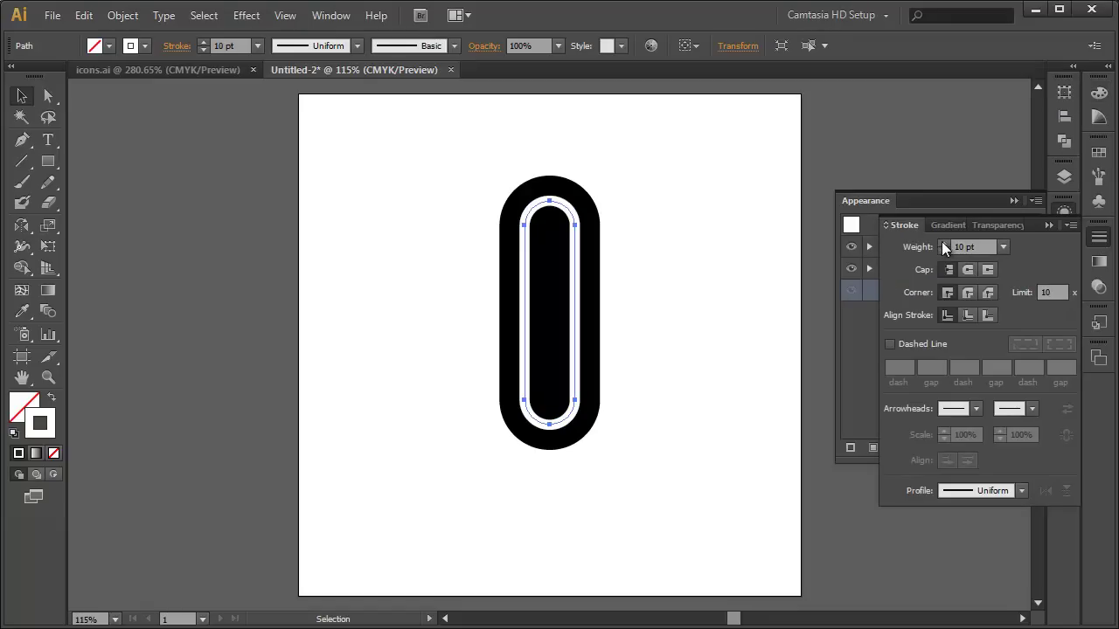
left_click(942, 243, "shift")
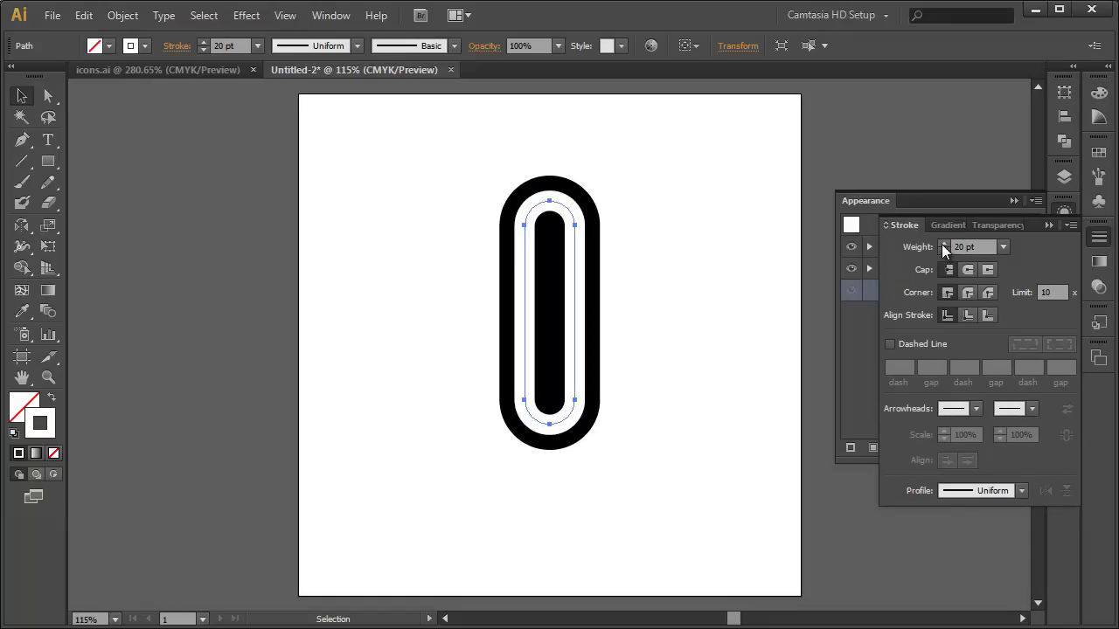
left_click(942, 244)
left_click(942, 244)
left_click(942, 243)
left_click(942, 243)
left_click(941, 244)
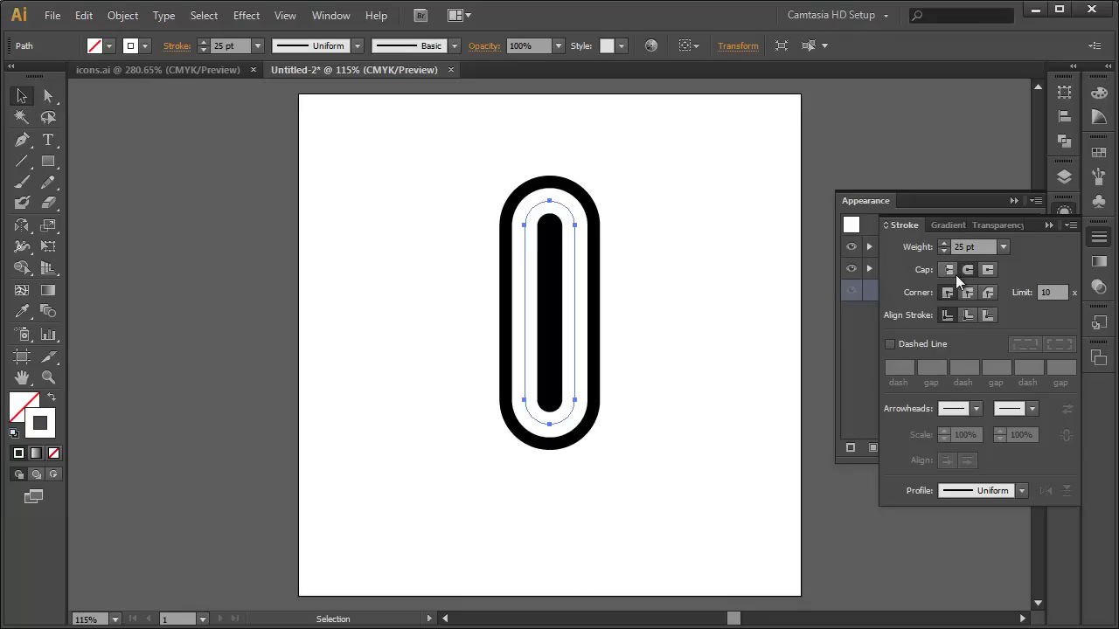
- Turn the inner path's stroke into white dots using a dashed line with 0 pt dash, 50 pt gap and round caps
left_click(962, 272)
left_click(891, 344)
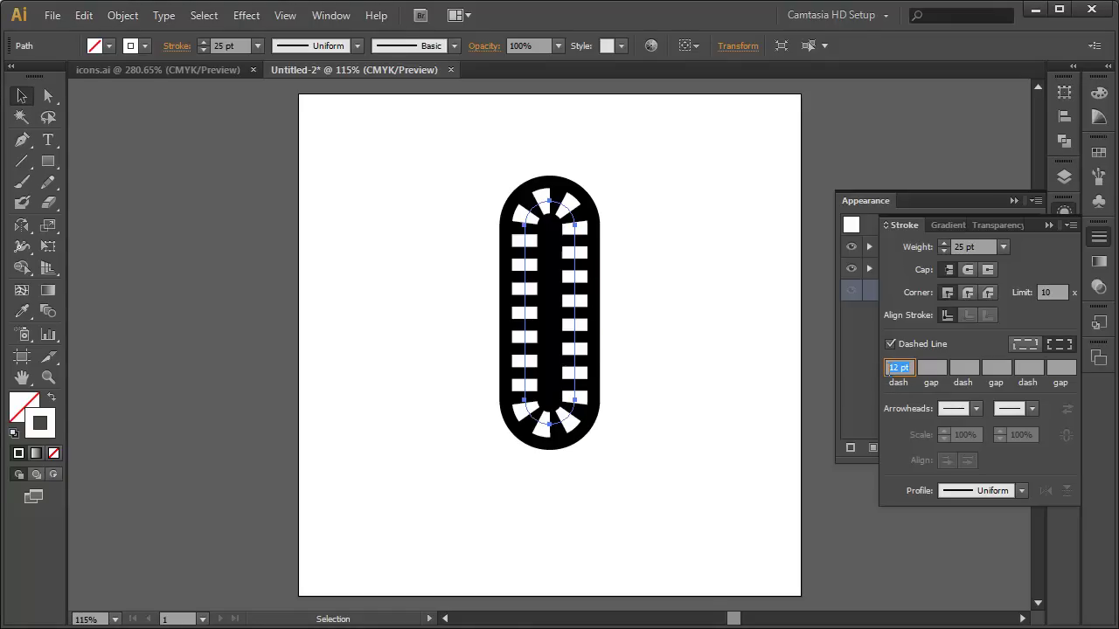
type("2")
key("Tab")
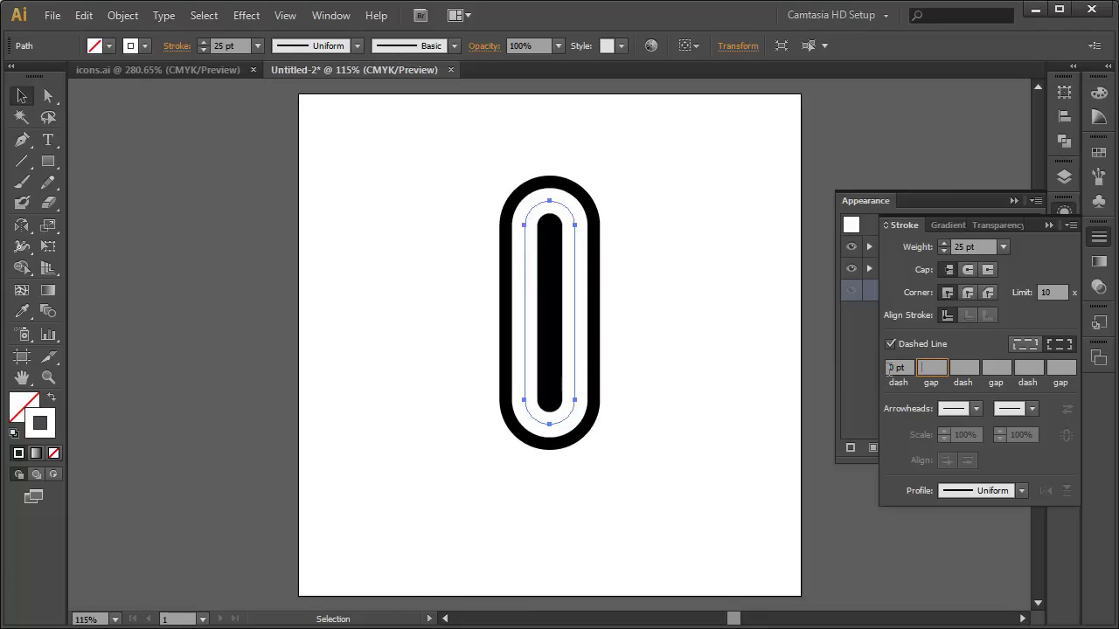
type("50")
key("Tab")
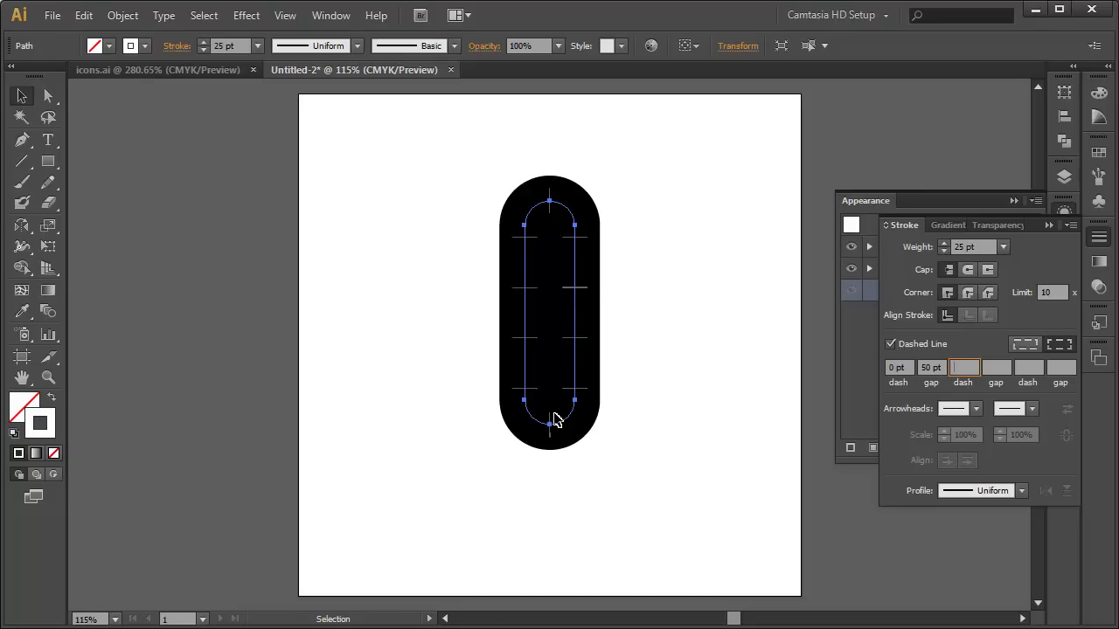
left_click(968, 272)
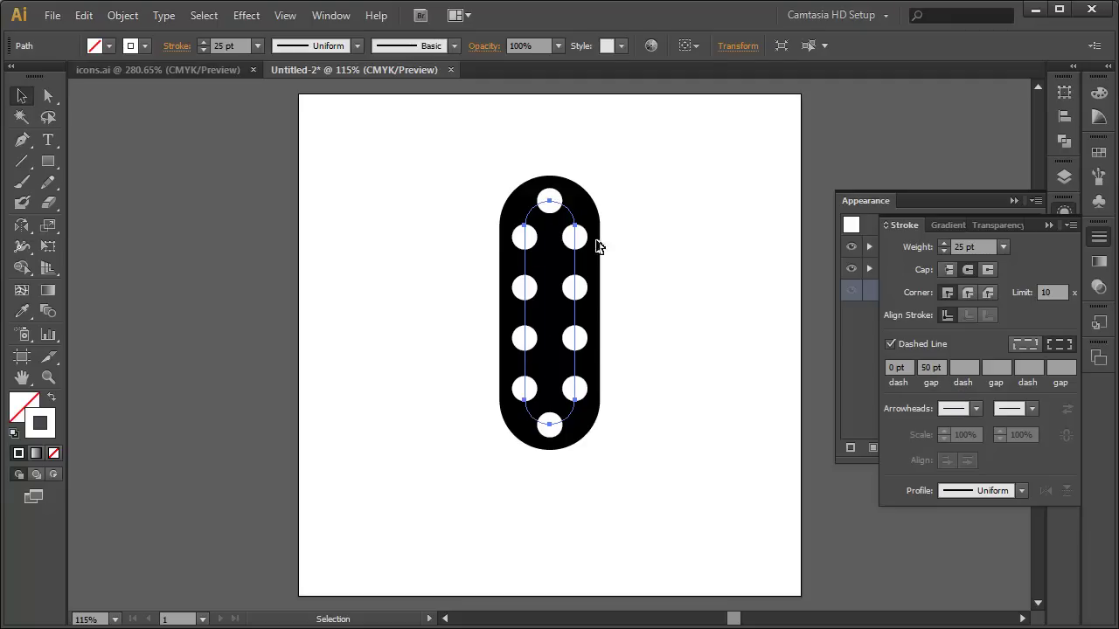
- Try thinner stroke weights for the dots, set the weight back to 25 pt and deselect the path
left_click(944, 251)
left_click(944, 250)
left_click(944, 251)
left_click(943, 251)
left_click(944, 251)
left_click(943, 251)
left_click(944, 251)
left_click(943, 242)
left_click(942, 242)
left_click(942, 242)
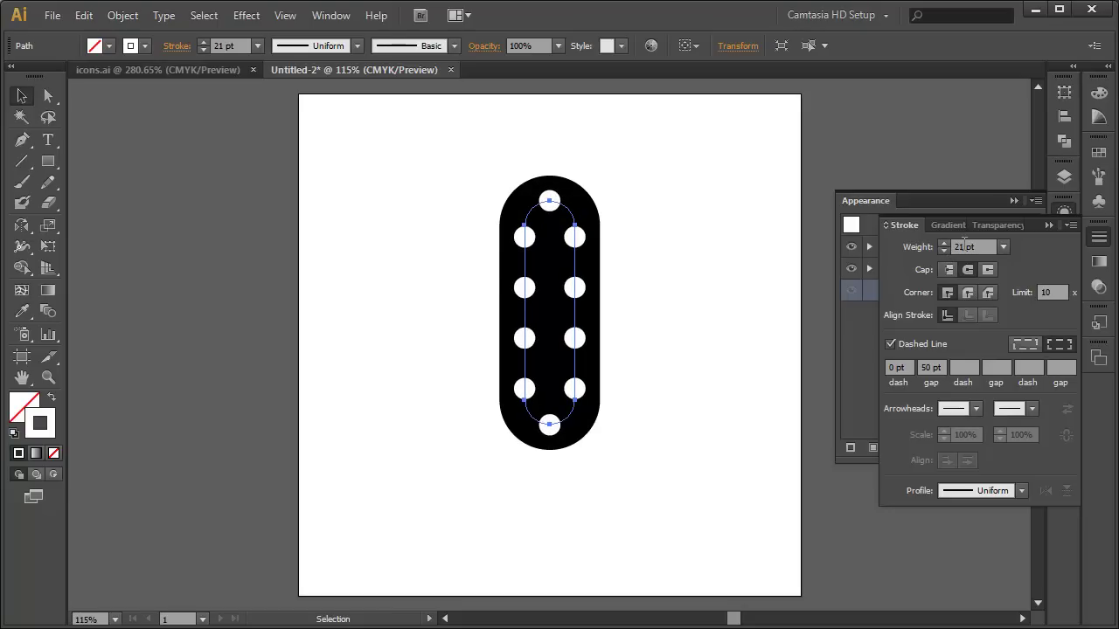
left_click(943, 243)
left_click(943, 244)
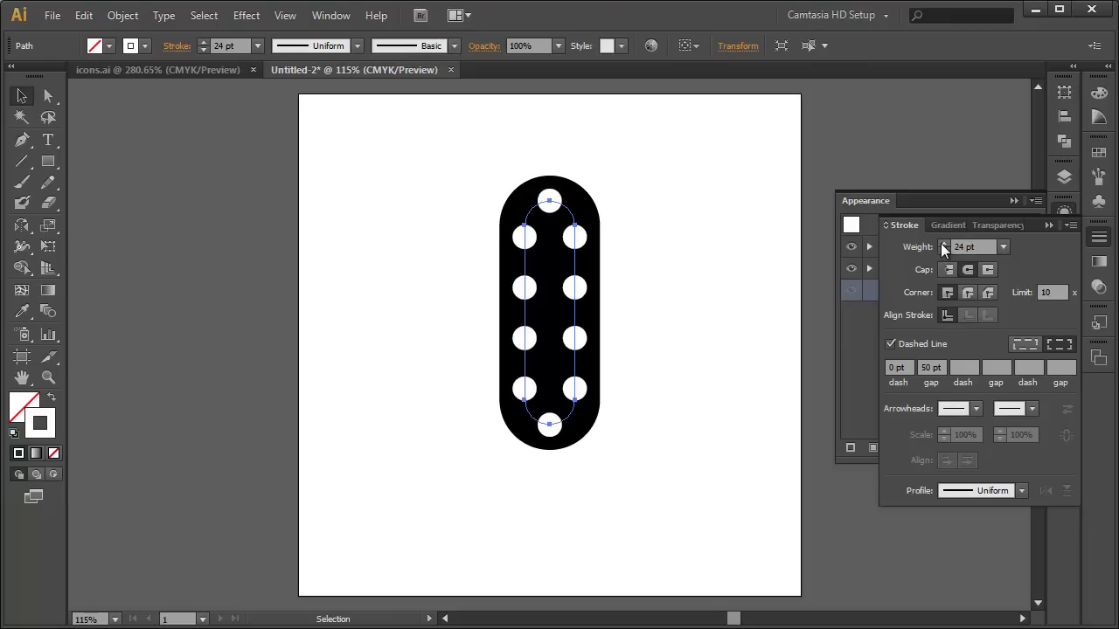
left_click(942, 244)
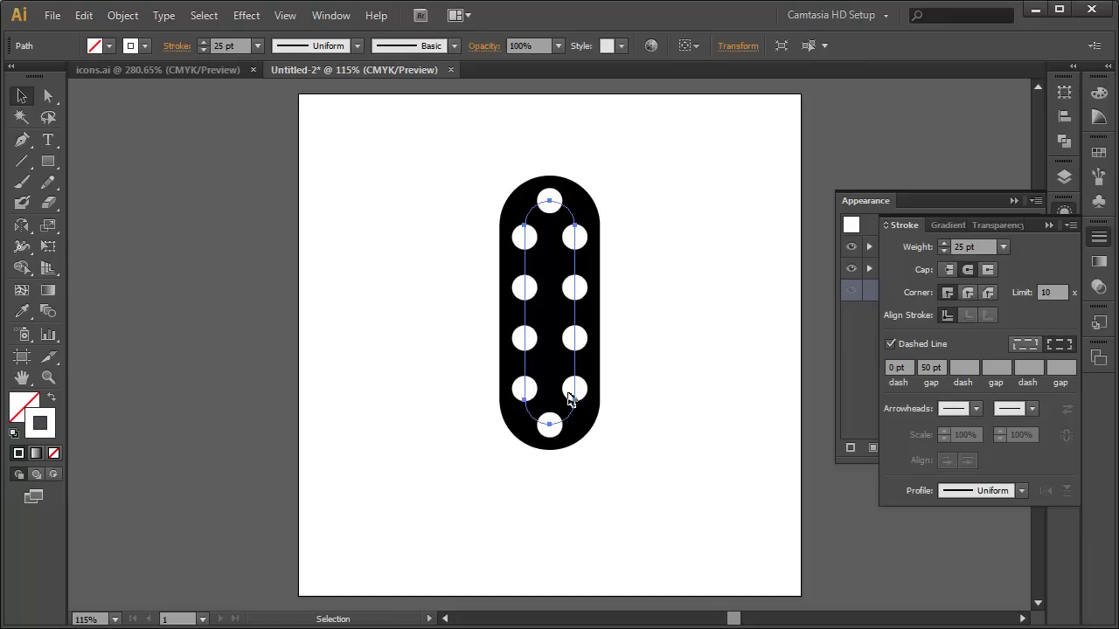
left_click(431, 345)
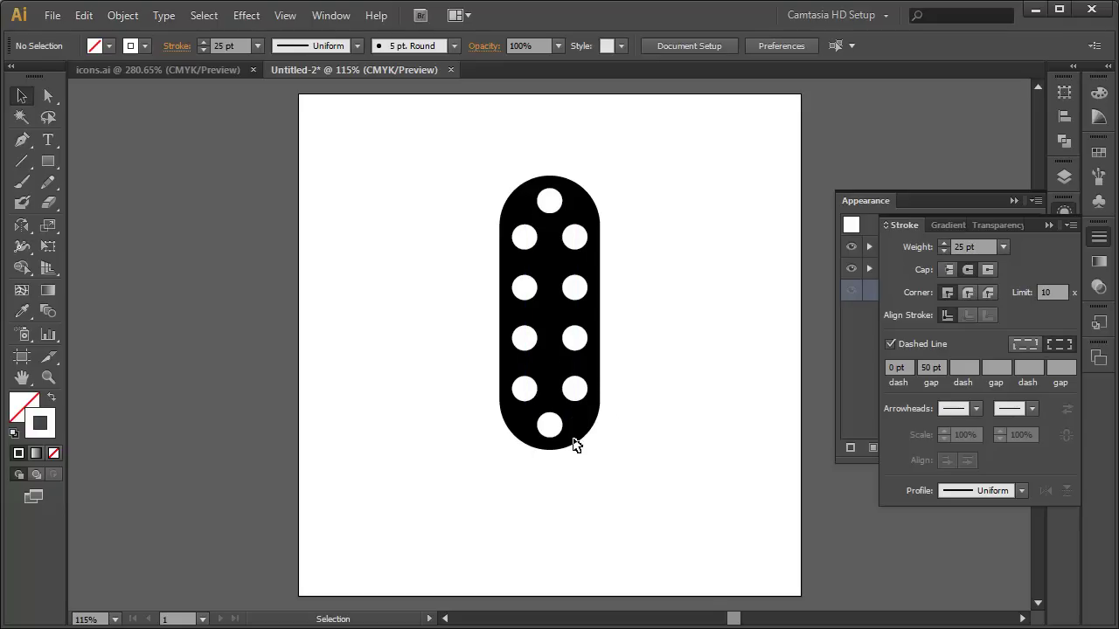
- Duplicate the thick 100 pt line in place and convert the front copy to a filled shape with Outline Stroke
left_click(551, 344)
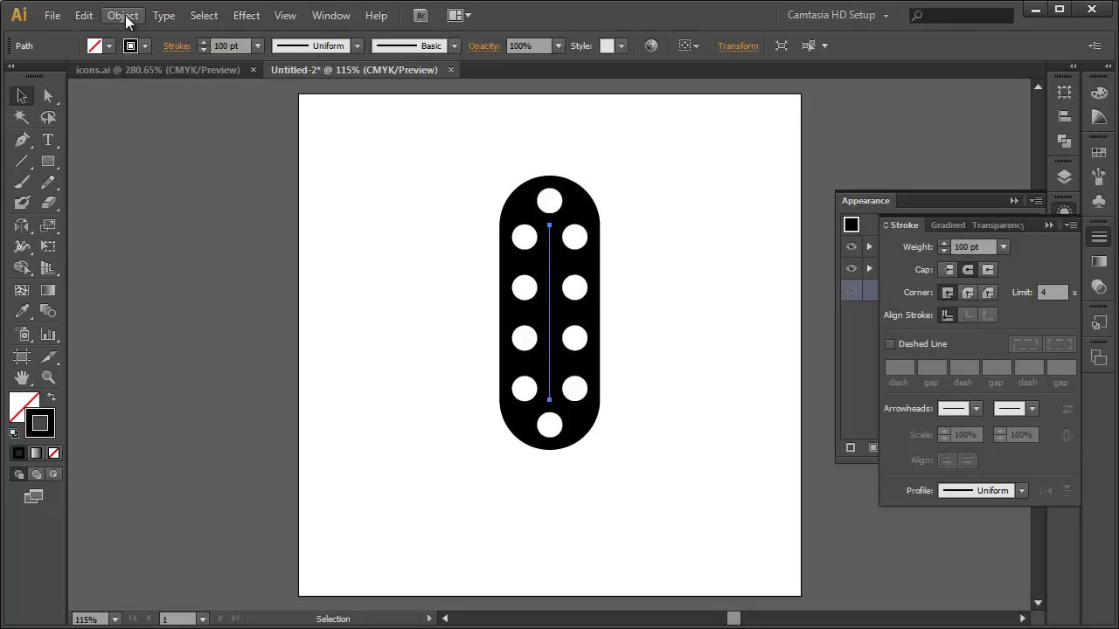
key("a")
key("v")
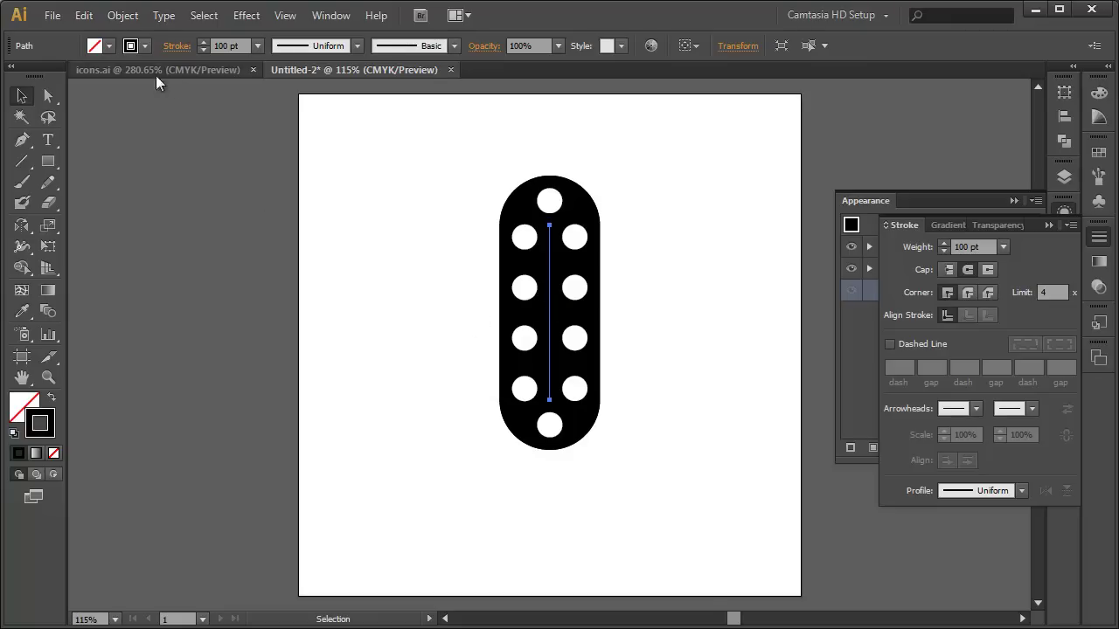
left_click(124, 16)
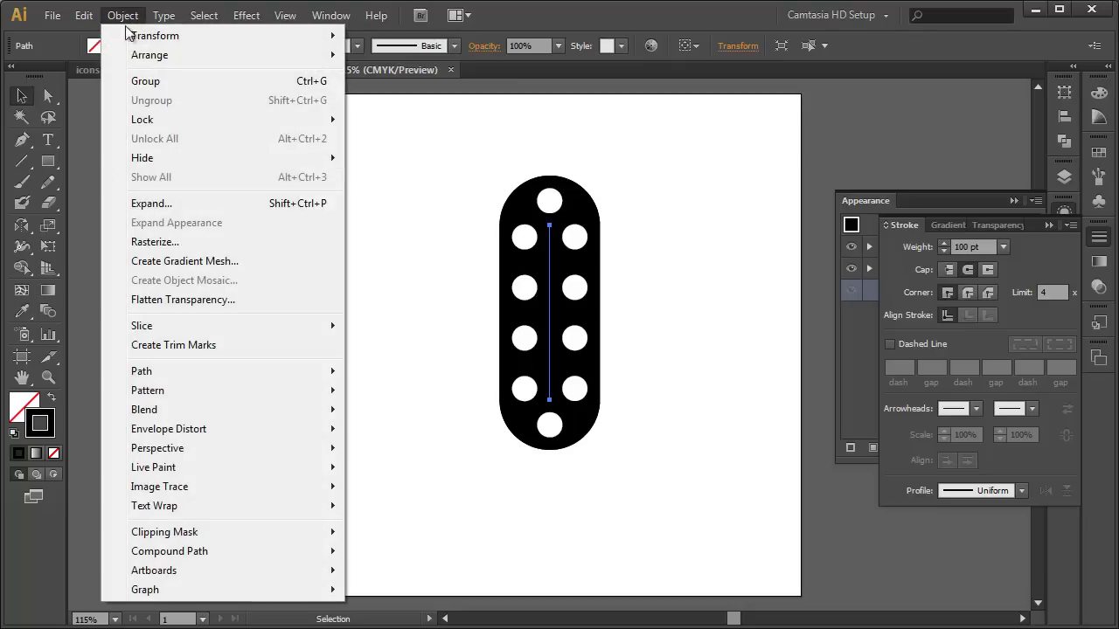
mouse_move(160, 372)
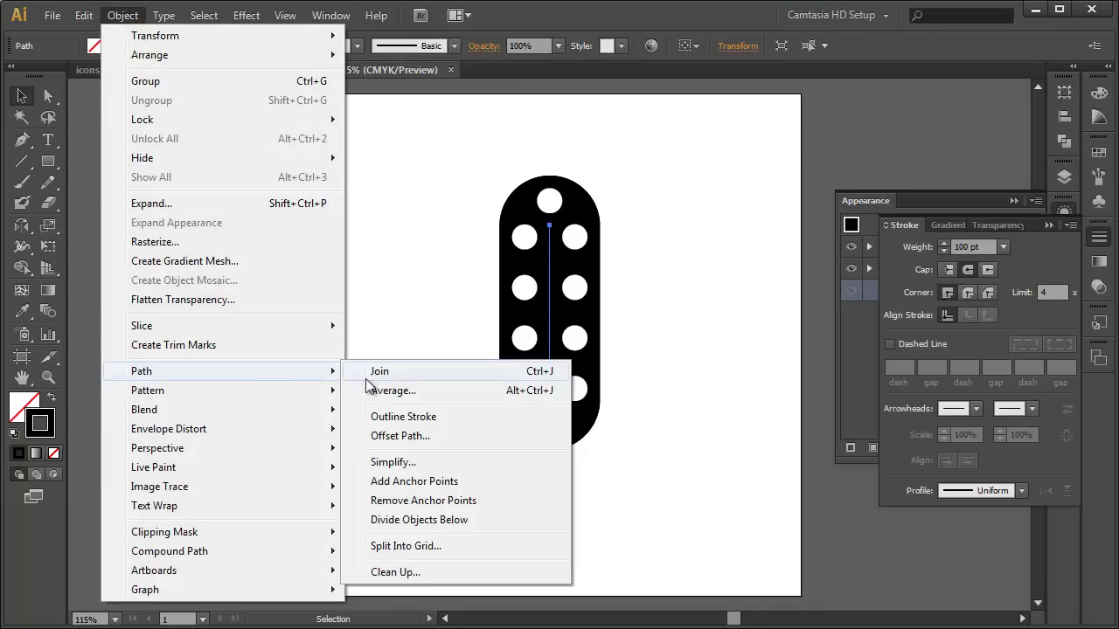
left_click(402, 418)
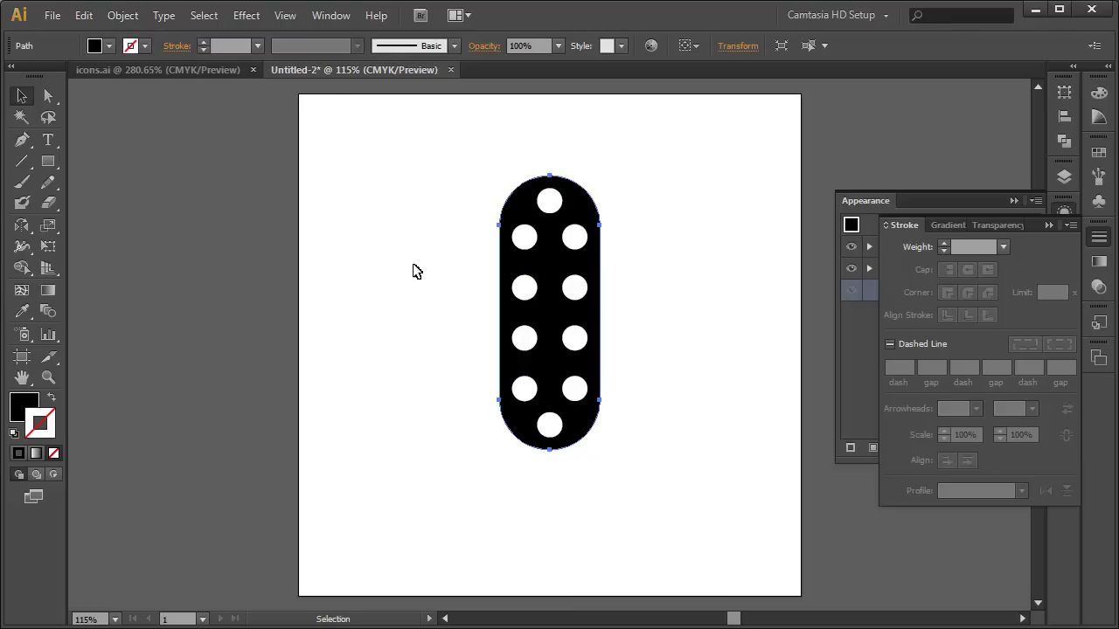
- Examine the stacked capsule paths and centre line in Outline view, and return to Preview view
left_click(289, 15)
left_click(302, 37)
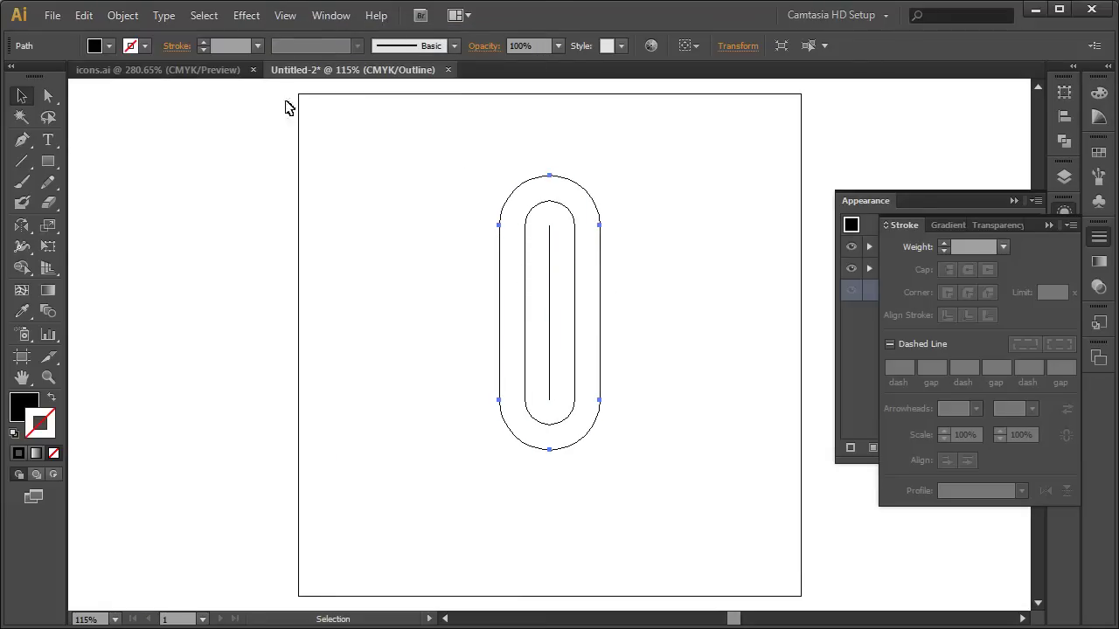
left_click(282, 17)
left_click(298, 37)
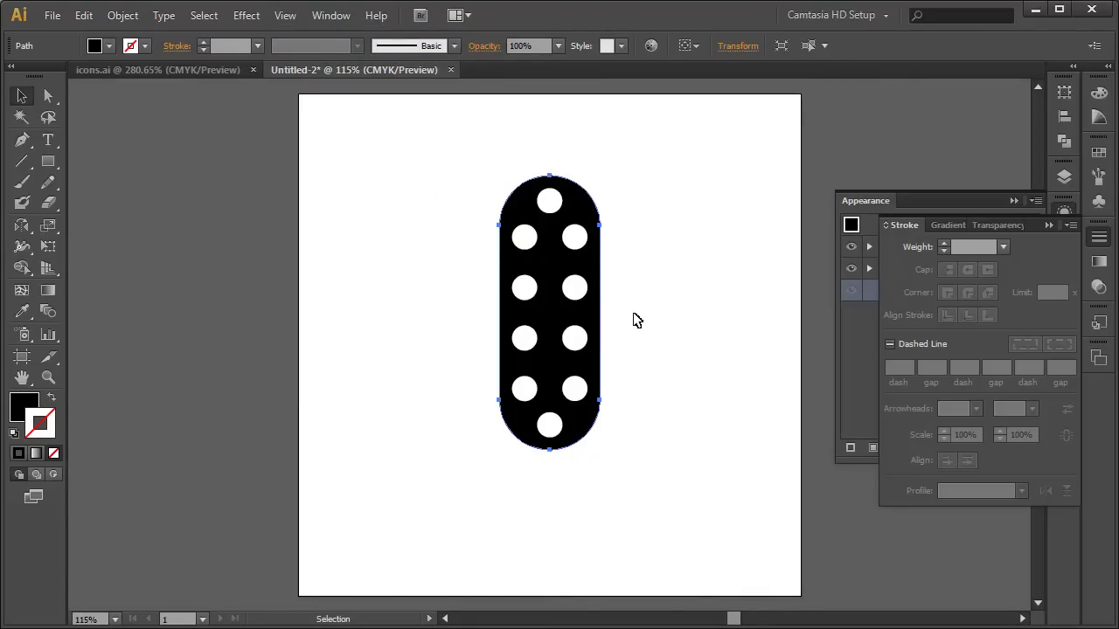
- Offset the outlined capsule path outward by 50 pt to create a larger capsule around the microphone body, and clear the selection
left_click(125, 17)
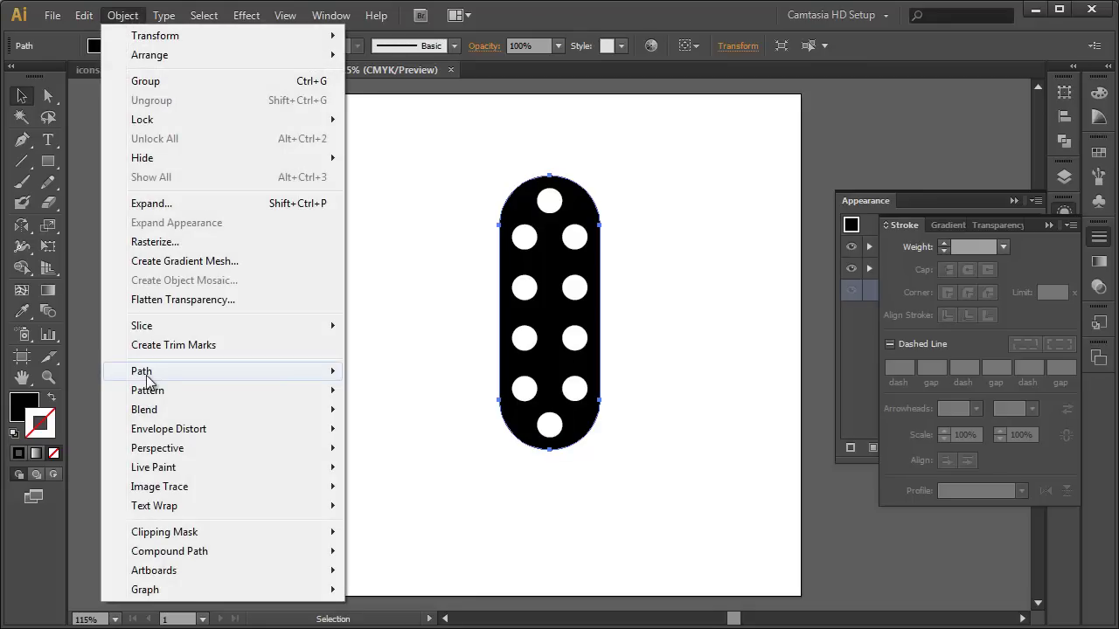
mouse_move(173, 378)
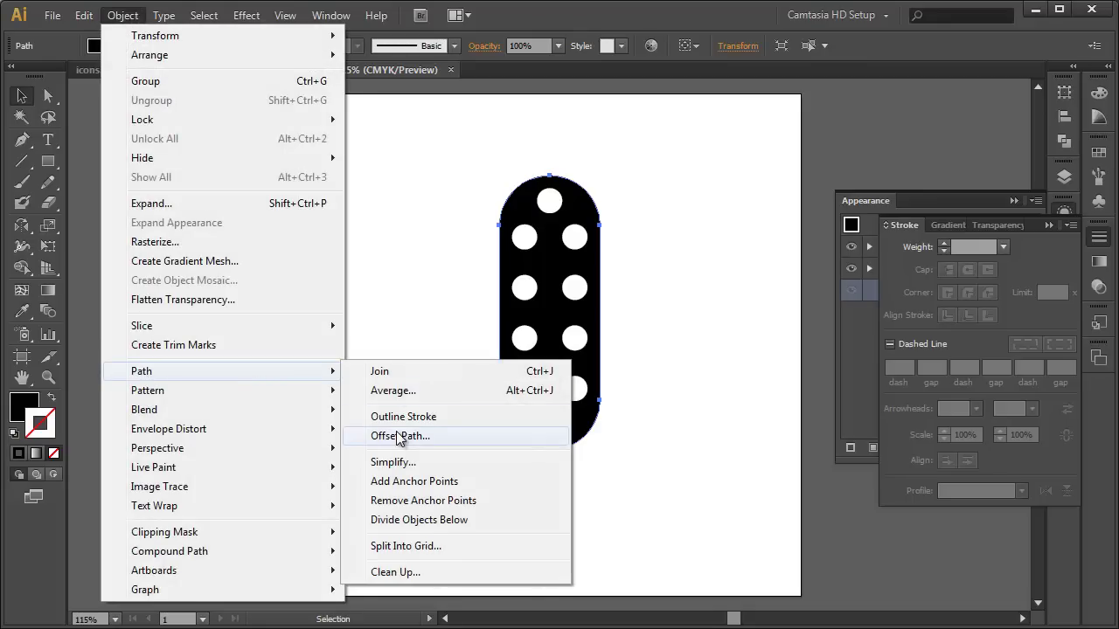
left_click(399, 436)
left_click(175, 365)
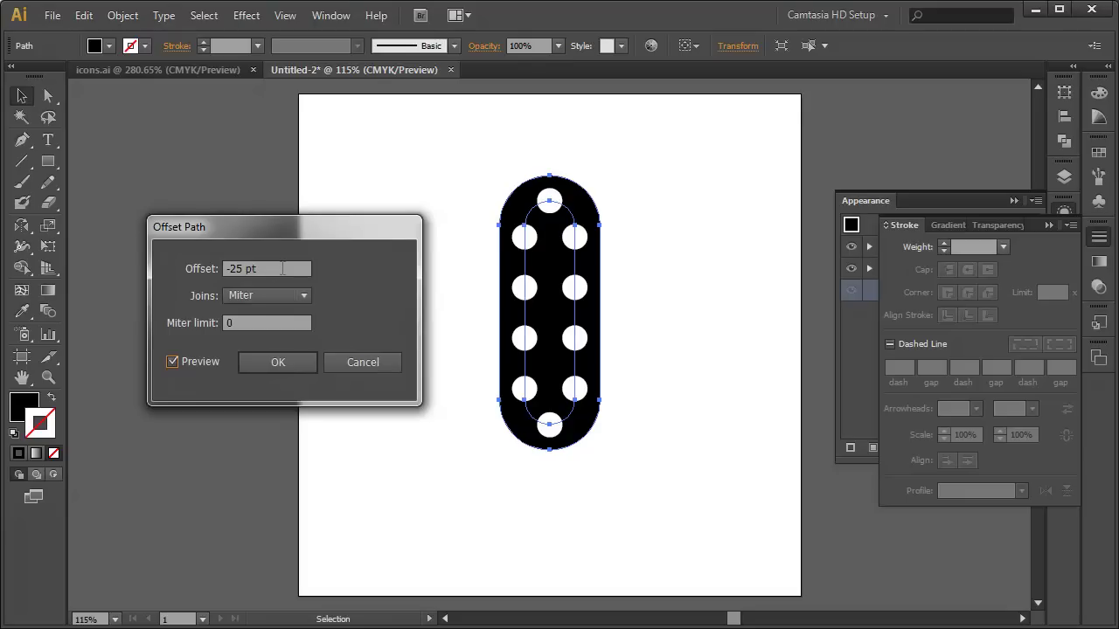
left_click(232, 268)
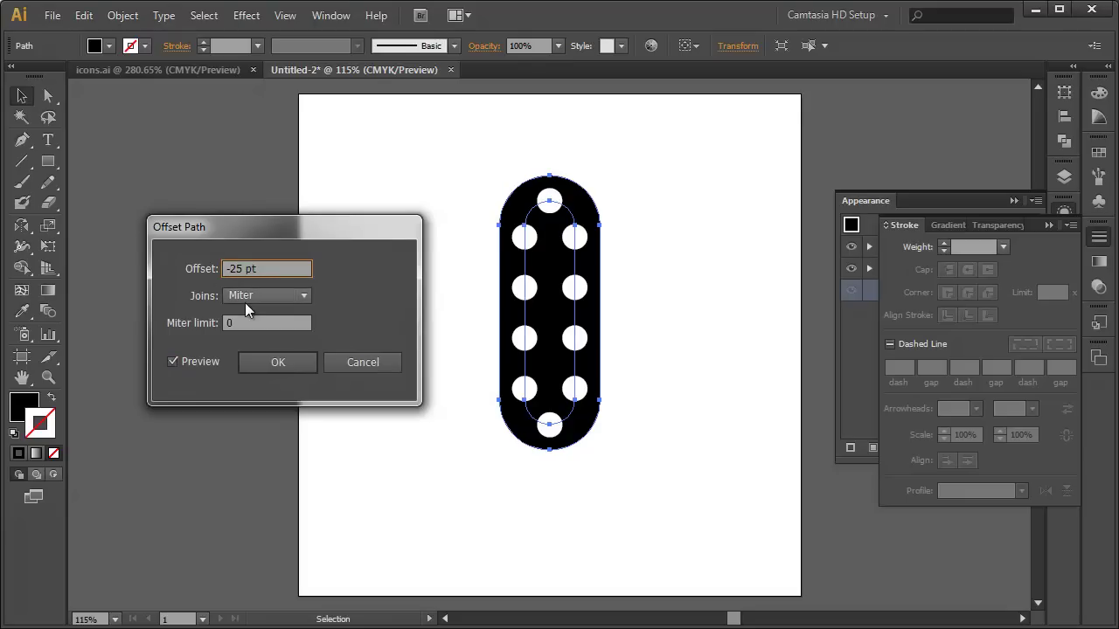
key("BackSpace")
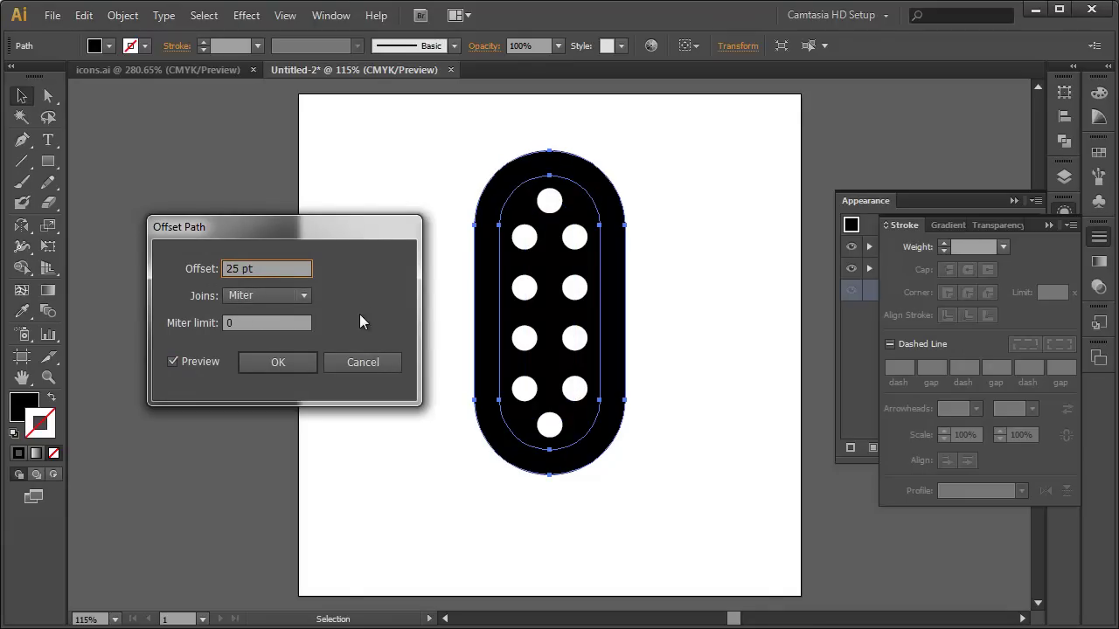
left_click_drag(264, 271, 204, 271)
type("50")
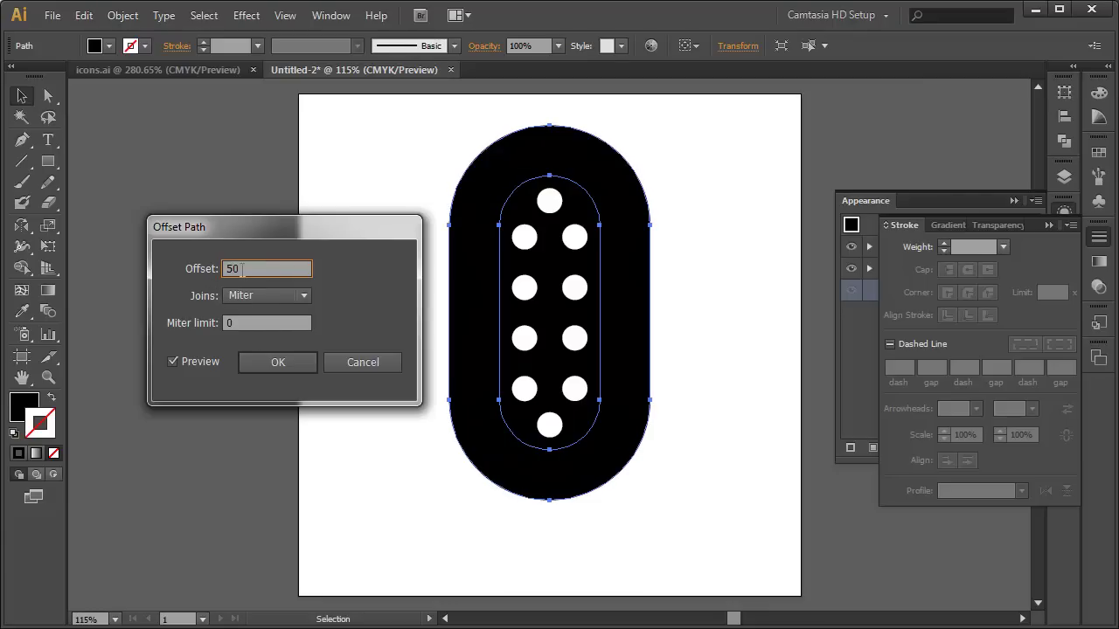
left_click(277, 362)
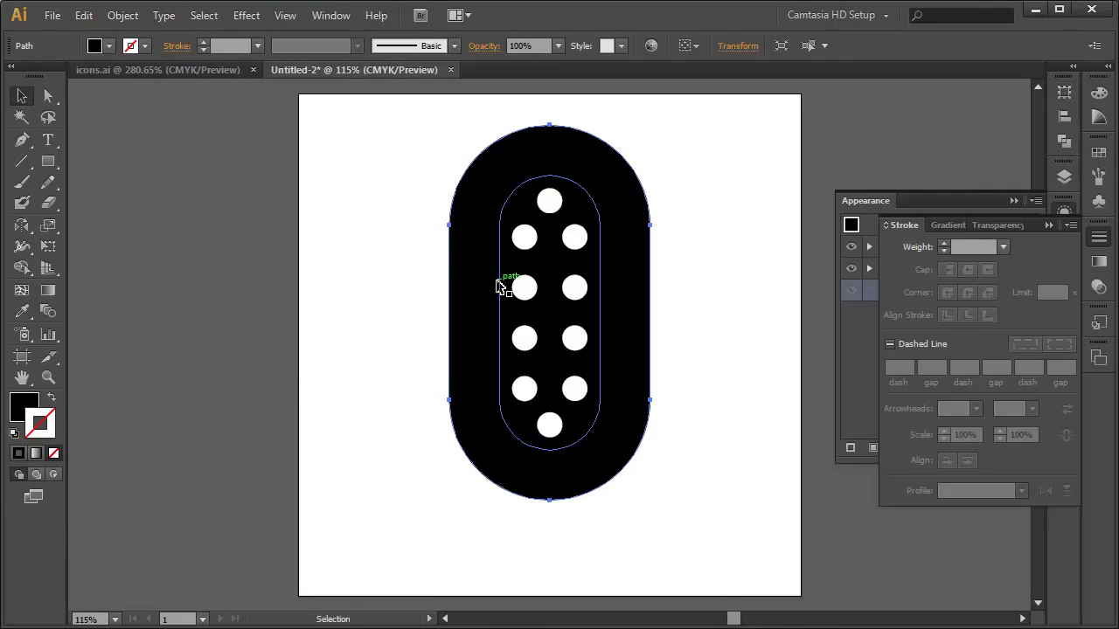
left_click(504, 286)
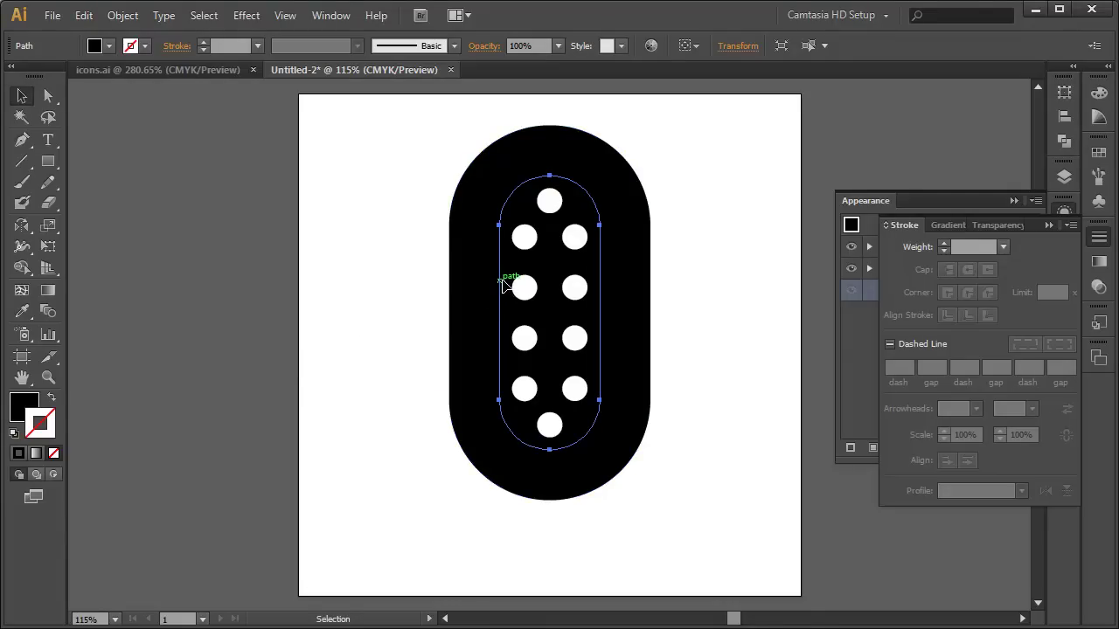
left_click(264, 374)
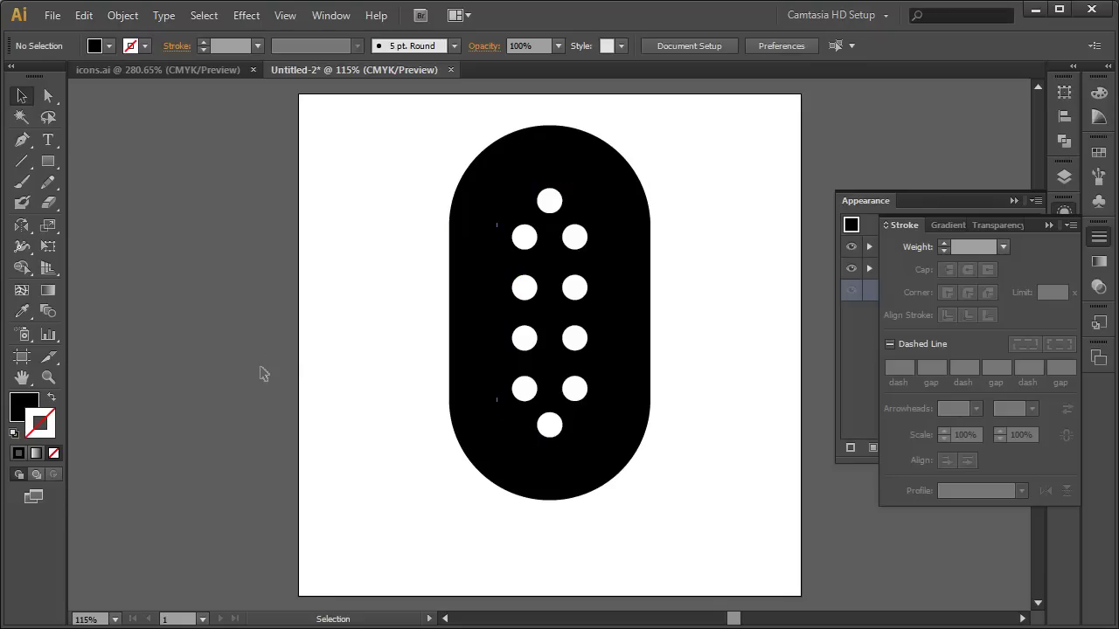
- Swap the larger capsule's fill and stroke so it becomes a black outline, and set its stroke weight to 25 pt
left_click(652, 308)
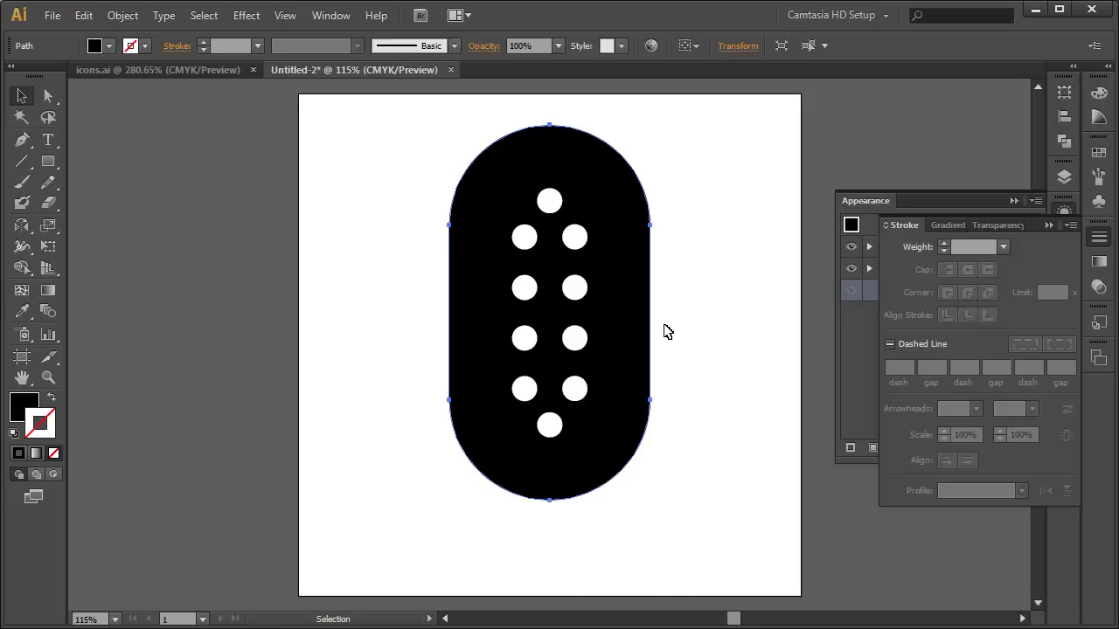
key("shift+x")
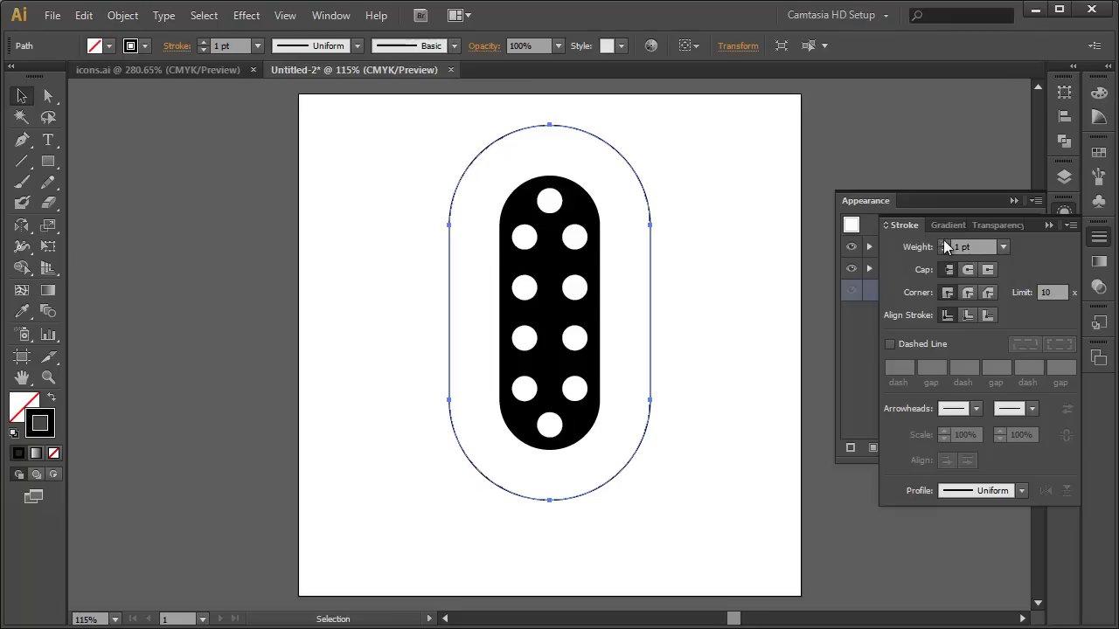
left_click_drag(945, 241, 945, 241)
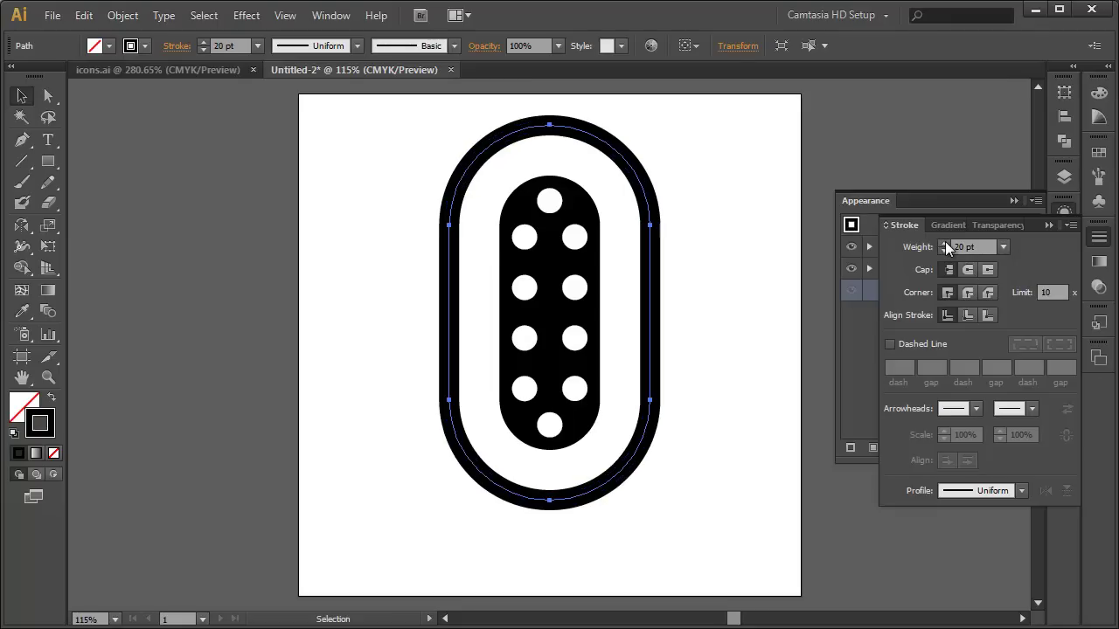
left_click(945, 241)
left_click(945, 241)
left_click(944, 241)
left_click(945, 242)
left_click(945, 242)
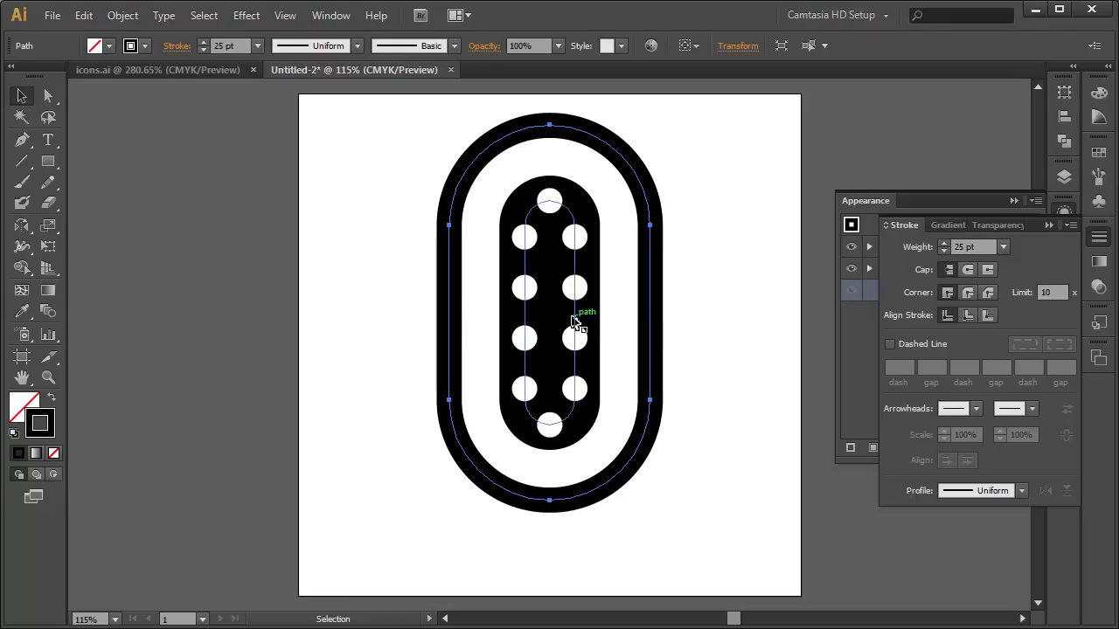
- Draw a rounded rectangle about 200 pt wide and 275 pt high outward from the microphone's center, matching the outer capsule's width, with enlarged corner radii
left_click(49, 163)
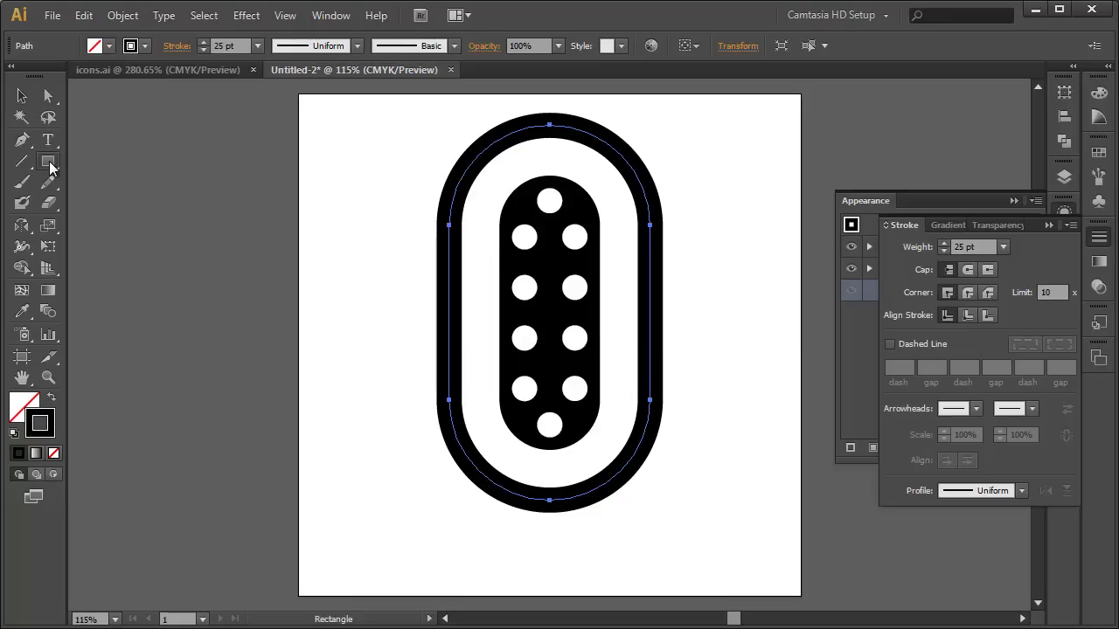
left_click(49, 164)
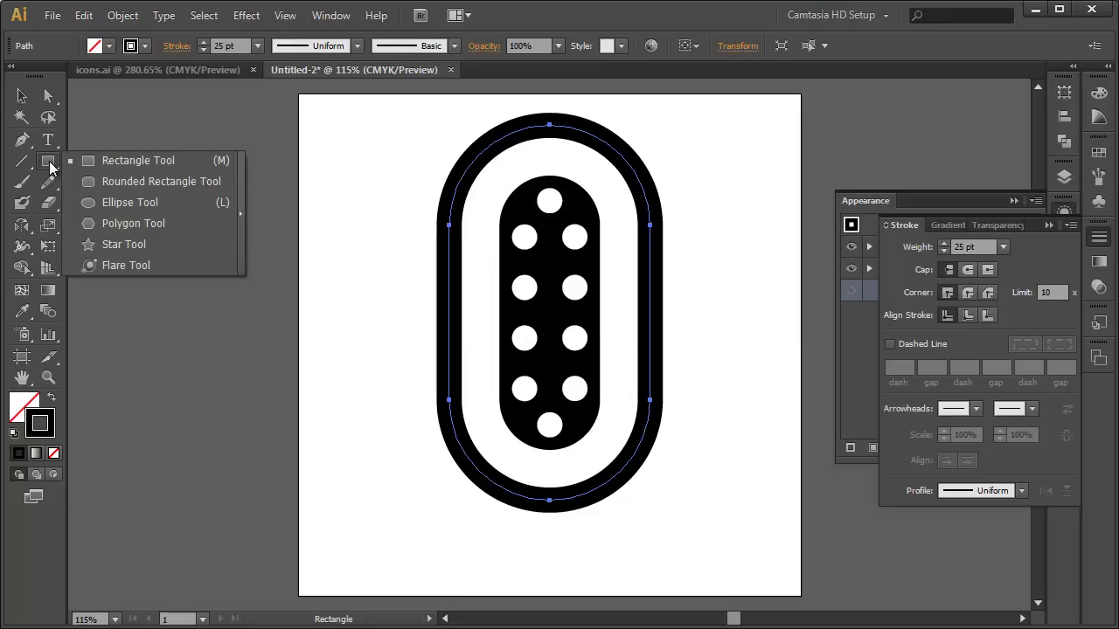
left_click(92, 182)
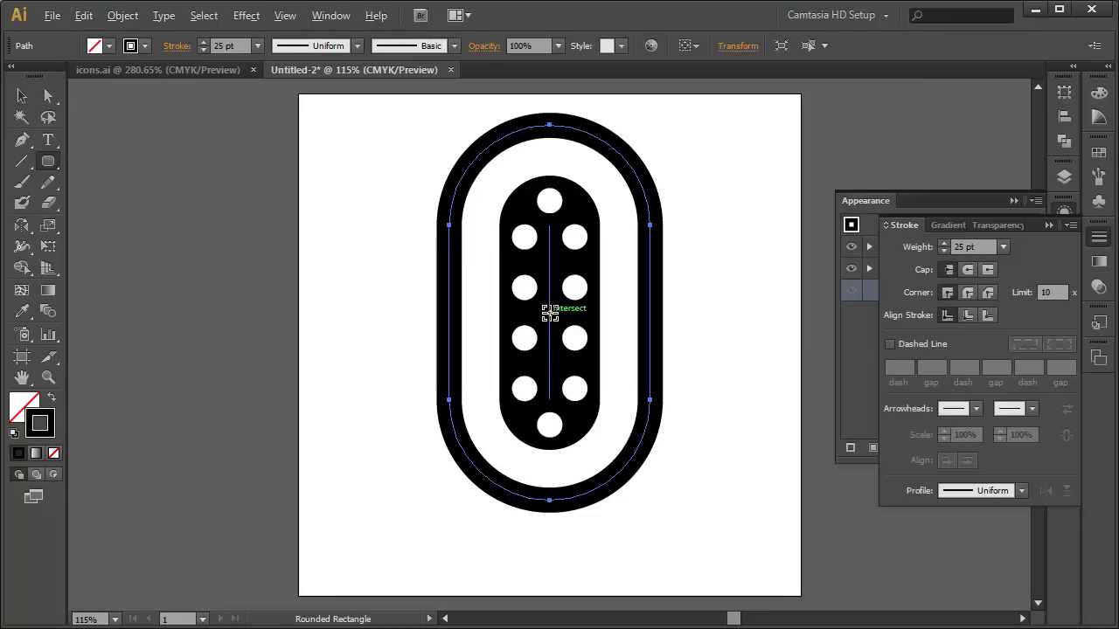
key("alt")
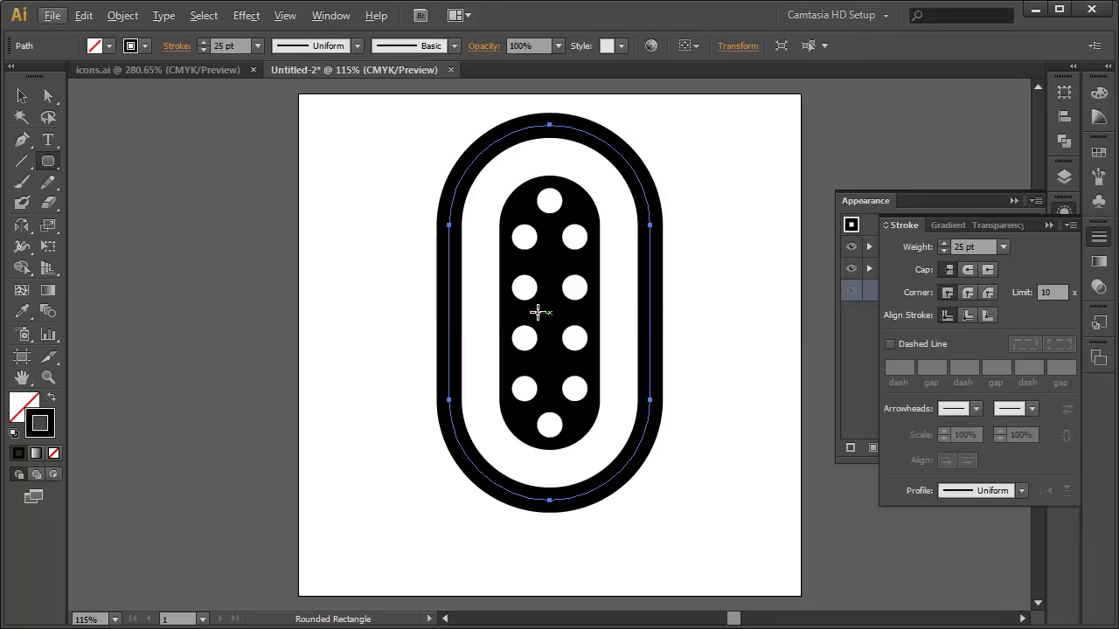
key("alt")
left_click_drag(549, 312, 649, 474)
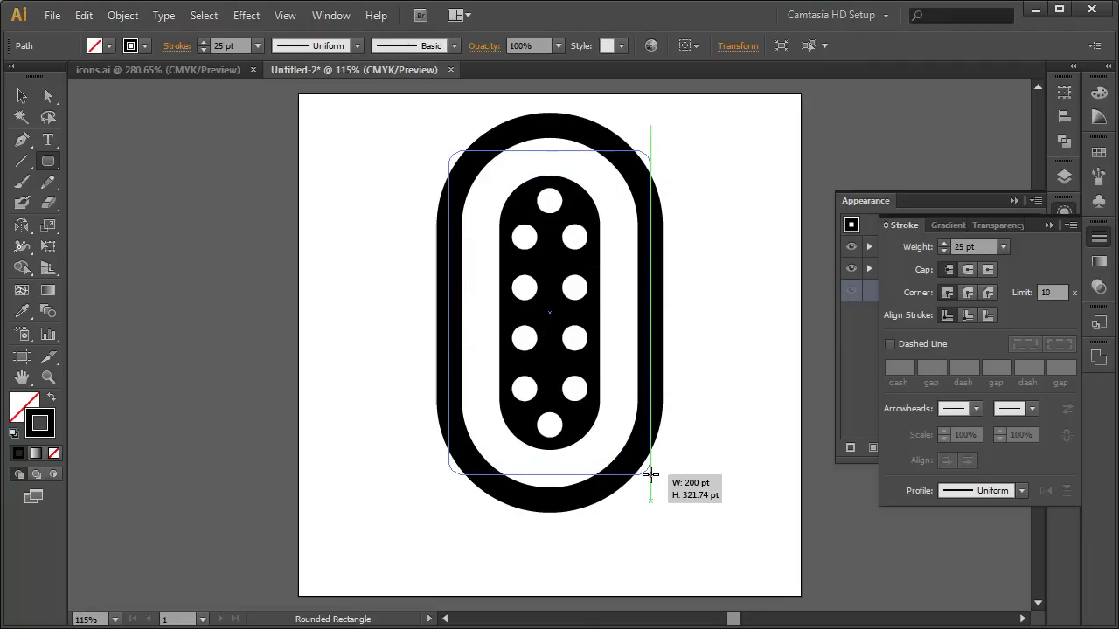
left_click_drag(649, 473, 649, 450)
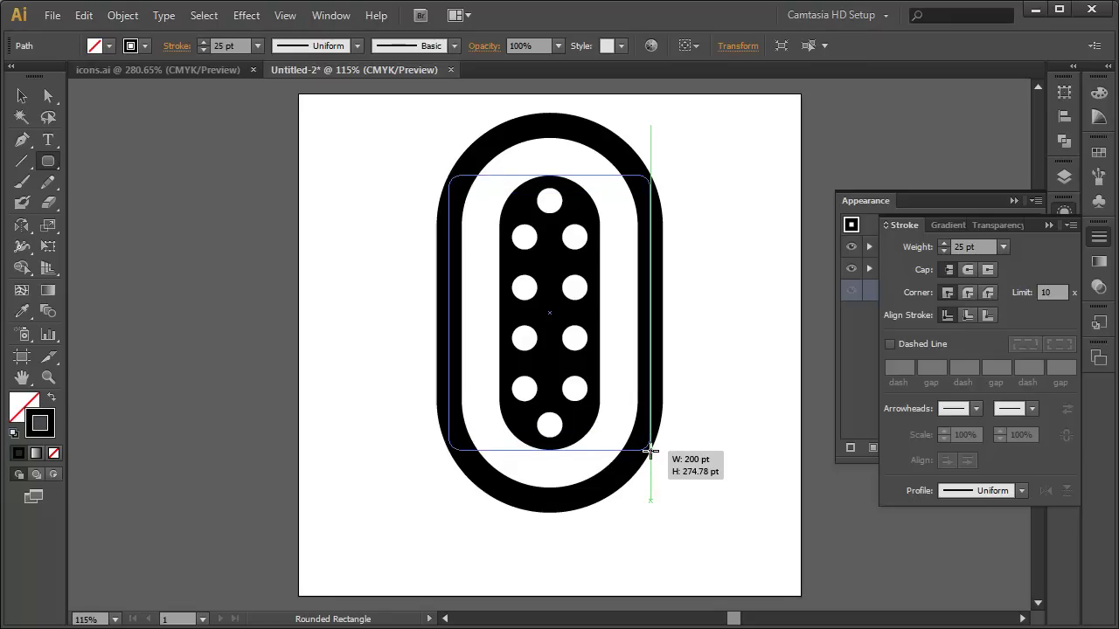
left_click_drag(649, 451, 650, 451)
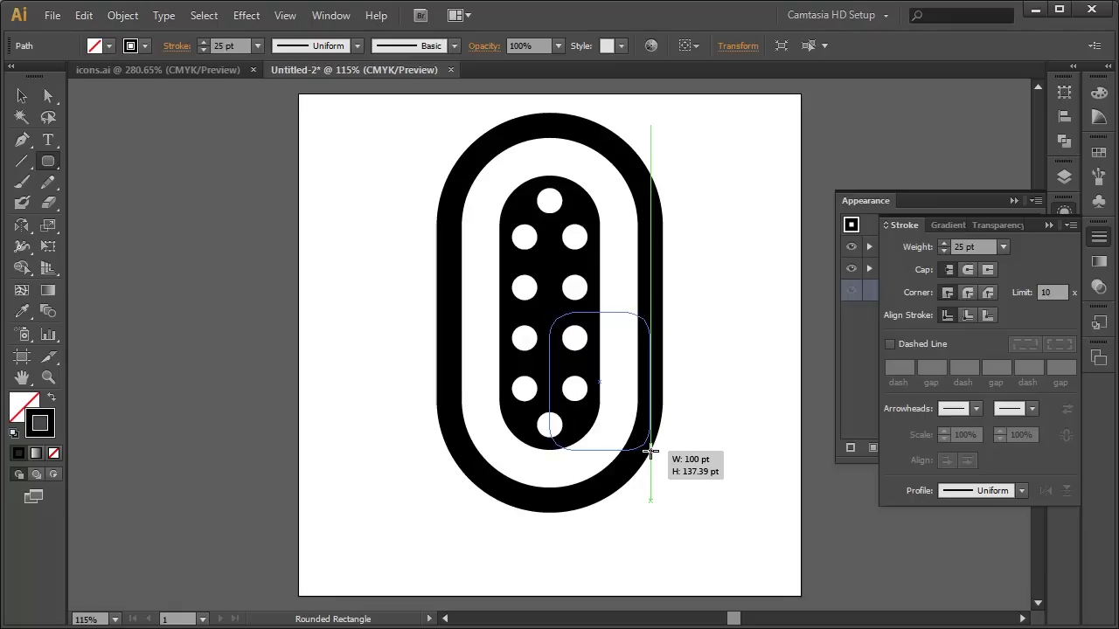
left_click_drag(651, 451, 651, 451)
key("alt")
left_click_drag(650, 451, 651, 451)
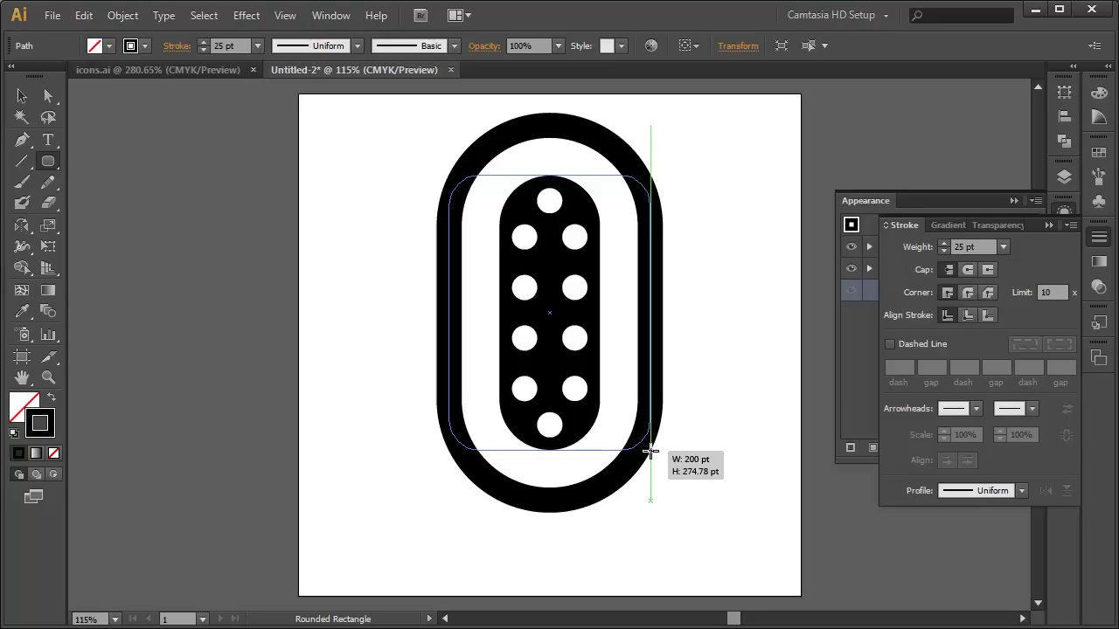
left_click_drag(650, 451, 649, 450)
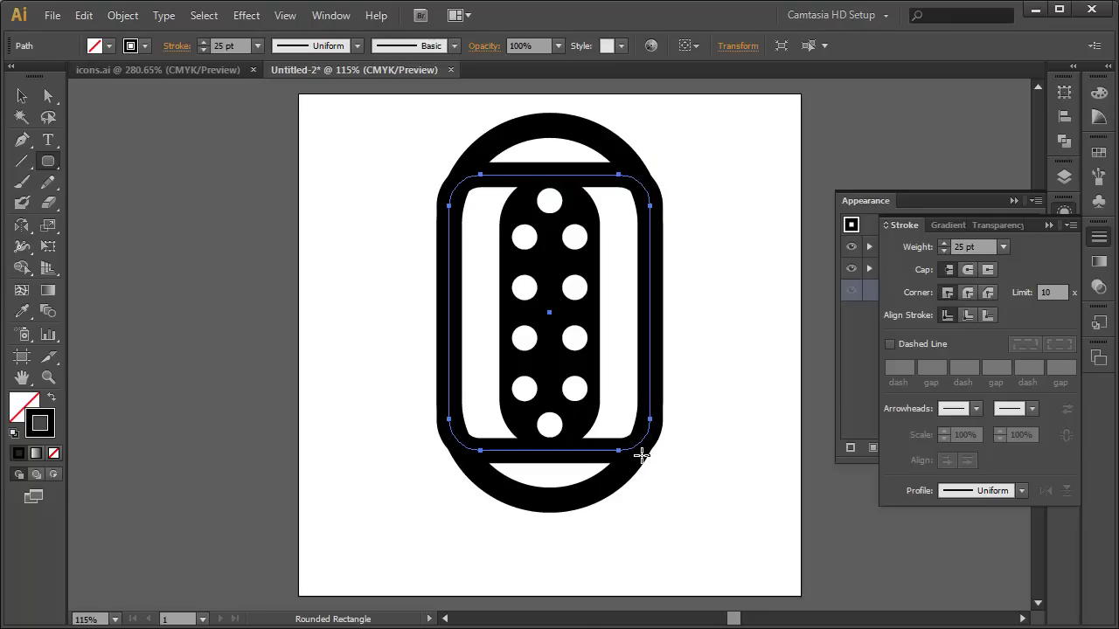
key("v")
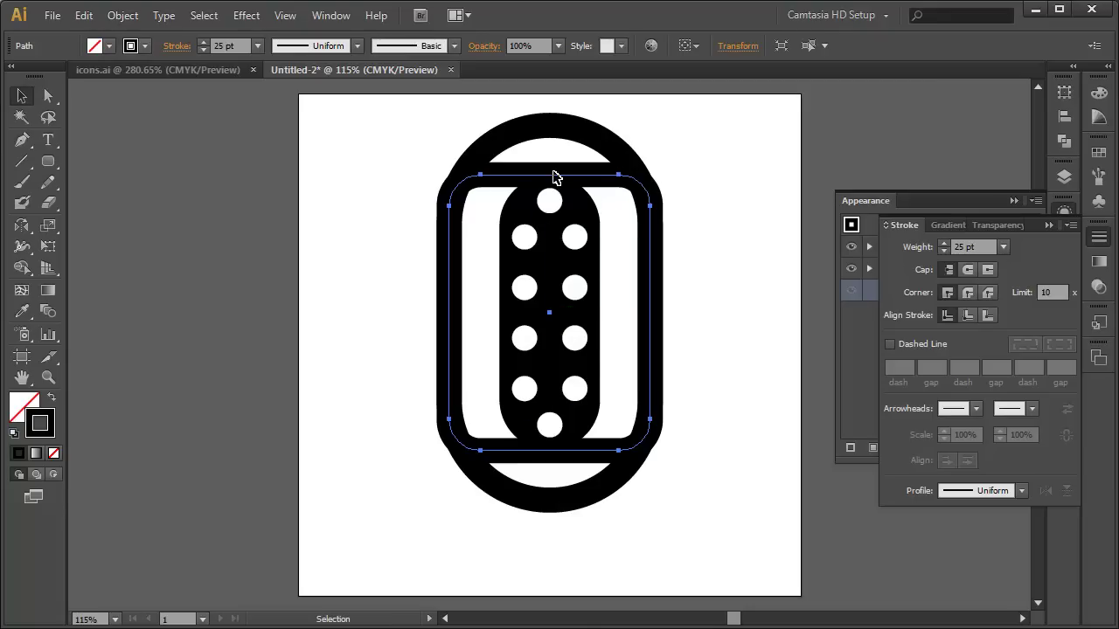
left_click_drag(595, 179, 560, 316)
key("ctrl+z")
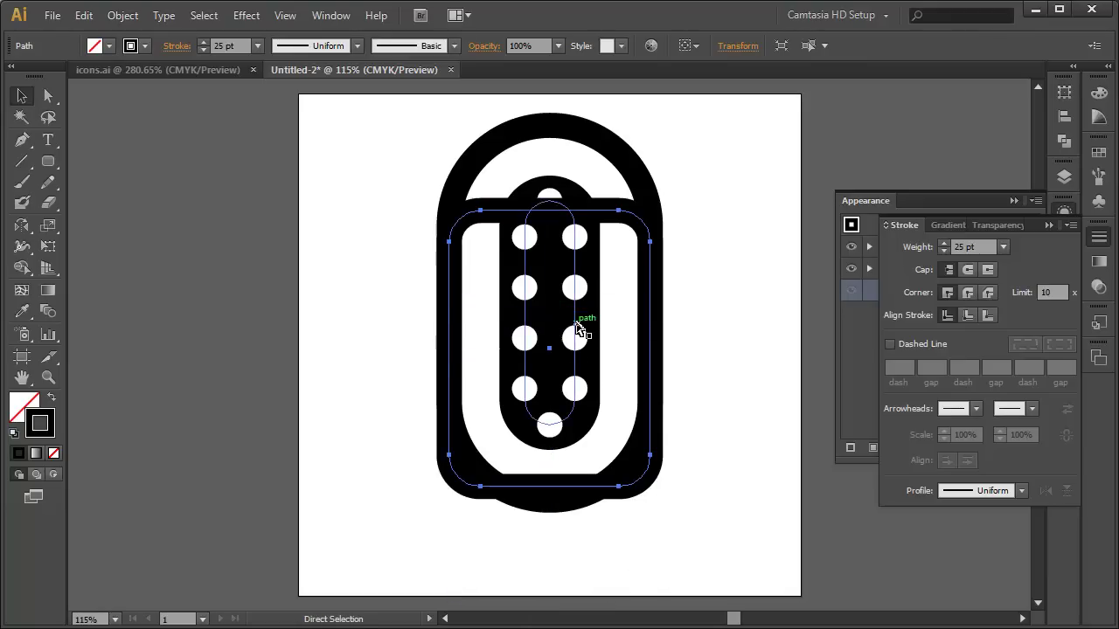
key("ctrl+z")
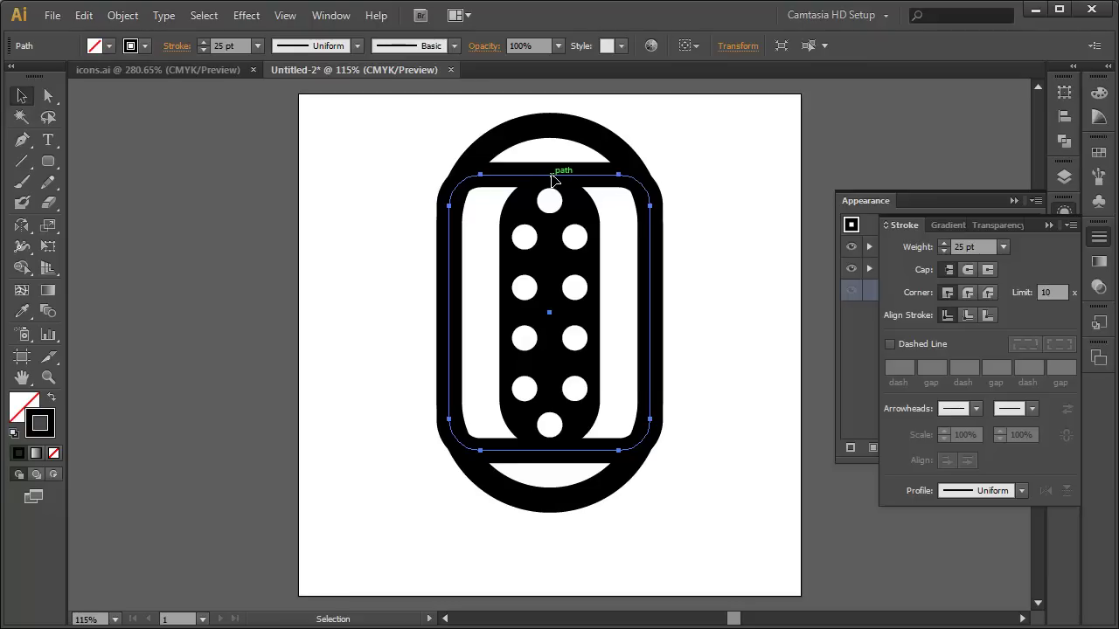
- Move the rounded rectangle straight down about 137 pt so its top edge meets the microphone body's center
left_click_drag(552, 179, 553, 314)
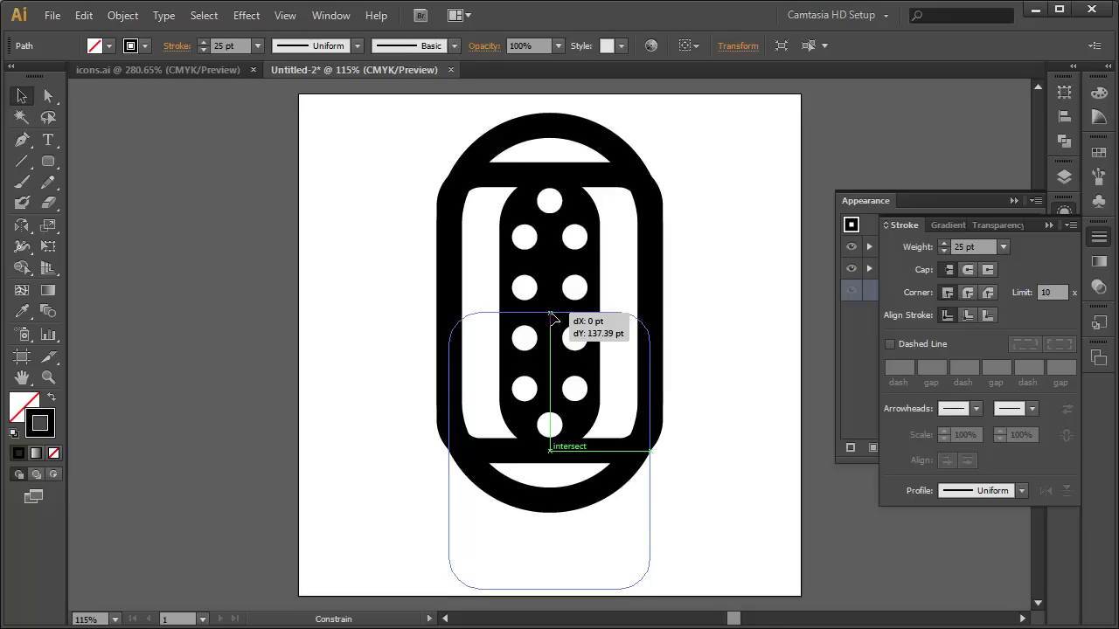
left_click_drag(553, 319, 553, 318)
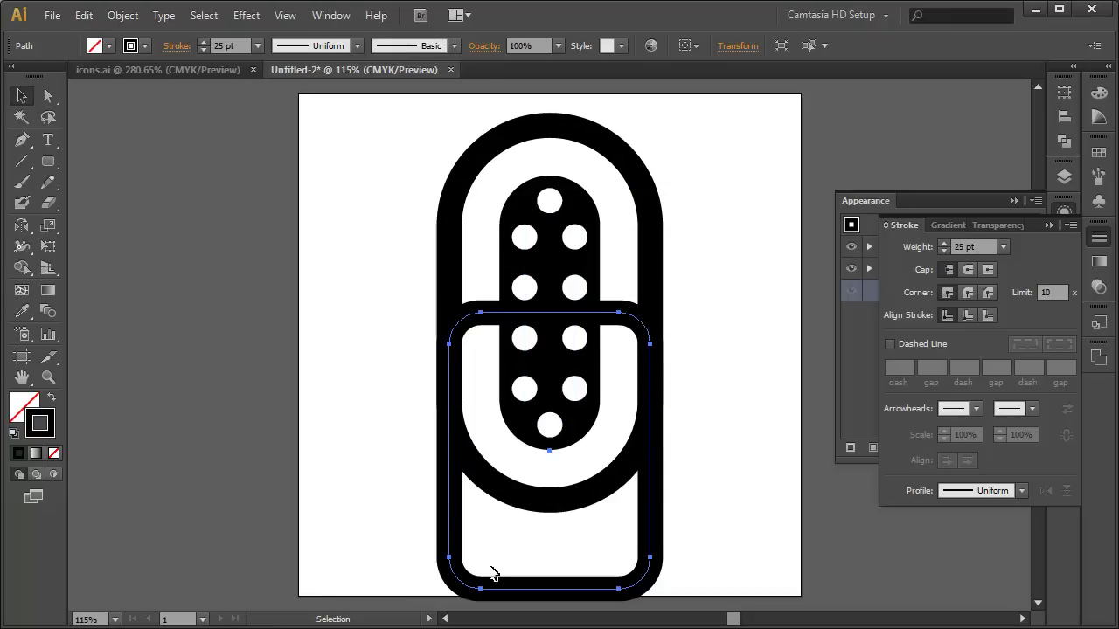
- Combine the rounded rectangle and the outer capsule with the Pathfinder Intersect shape mode, keeping only their overlap as the microphone's cradle
left_click(649, 208, "shift")
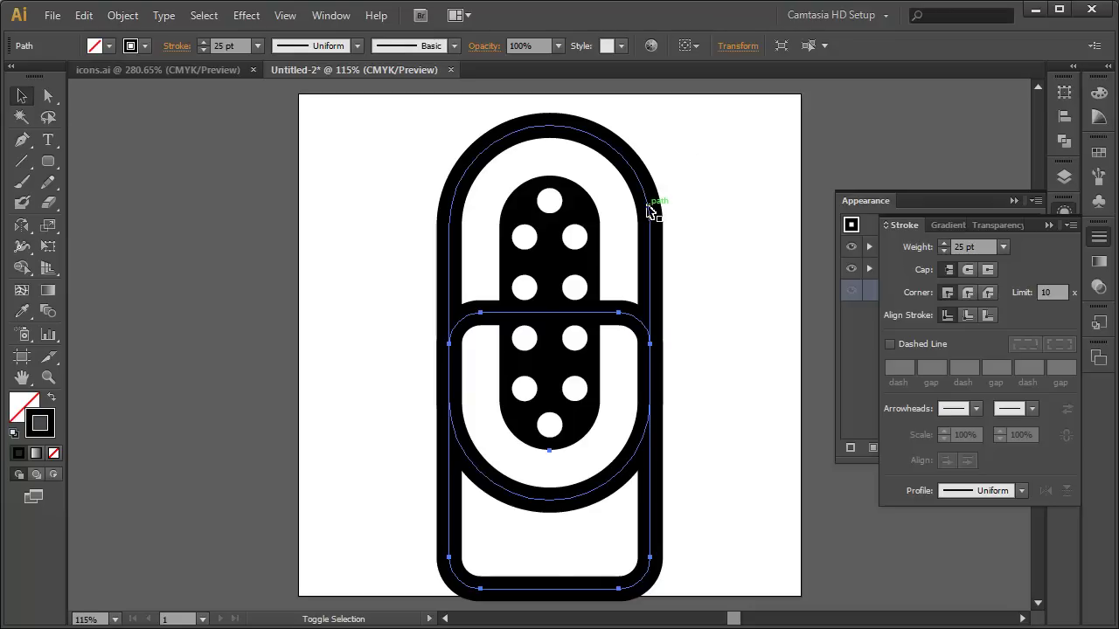
left_click(649, 208, "shift")
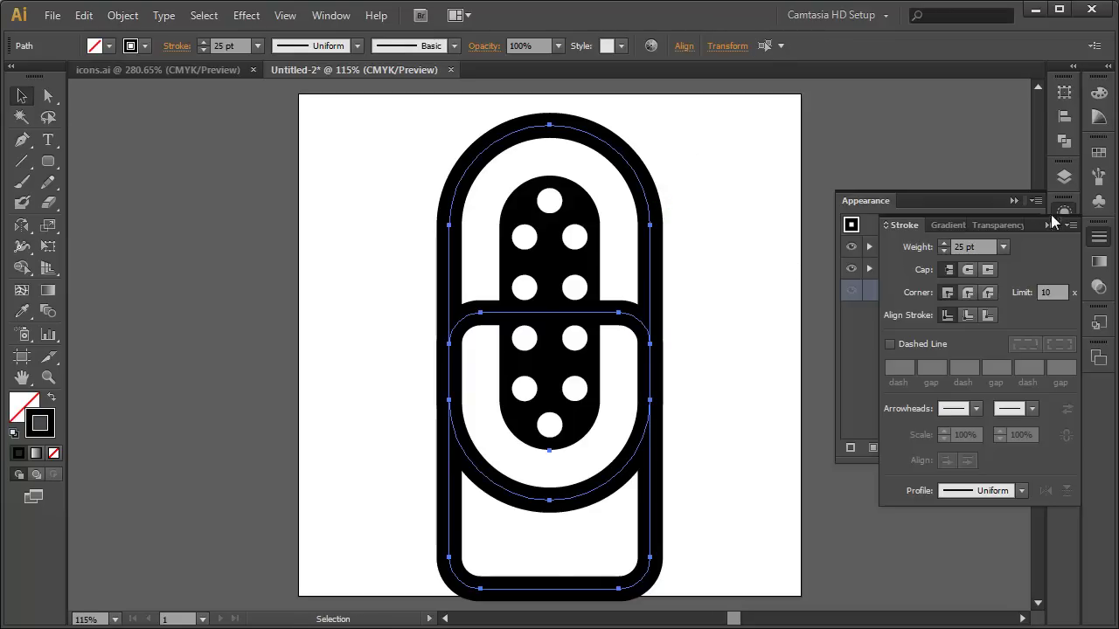
left_click(1048, 226)
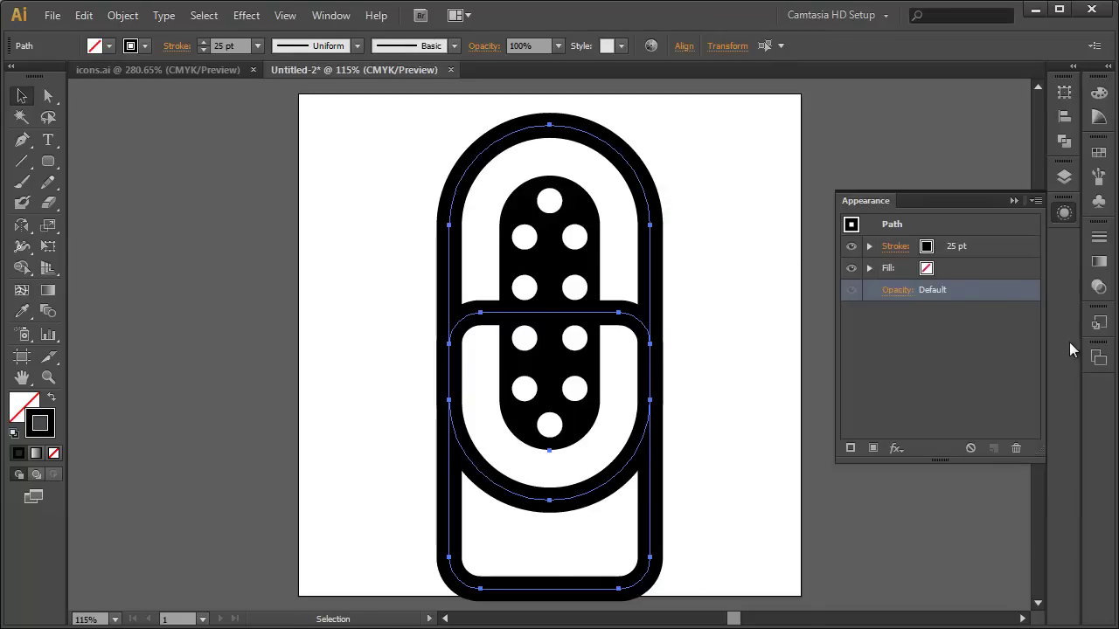
left_click(1098, 288)
left_click(1100, 289)
left_click(337, 15)
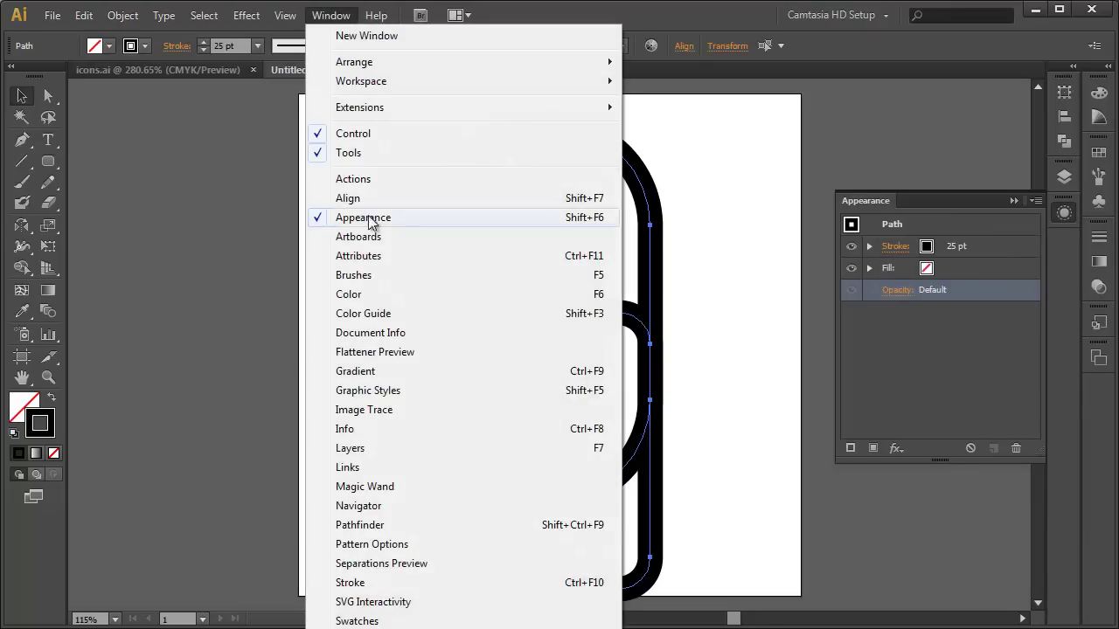
left_click(367, 525)
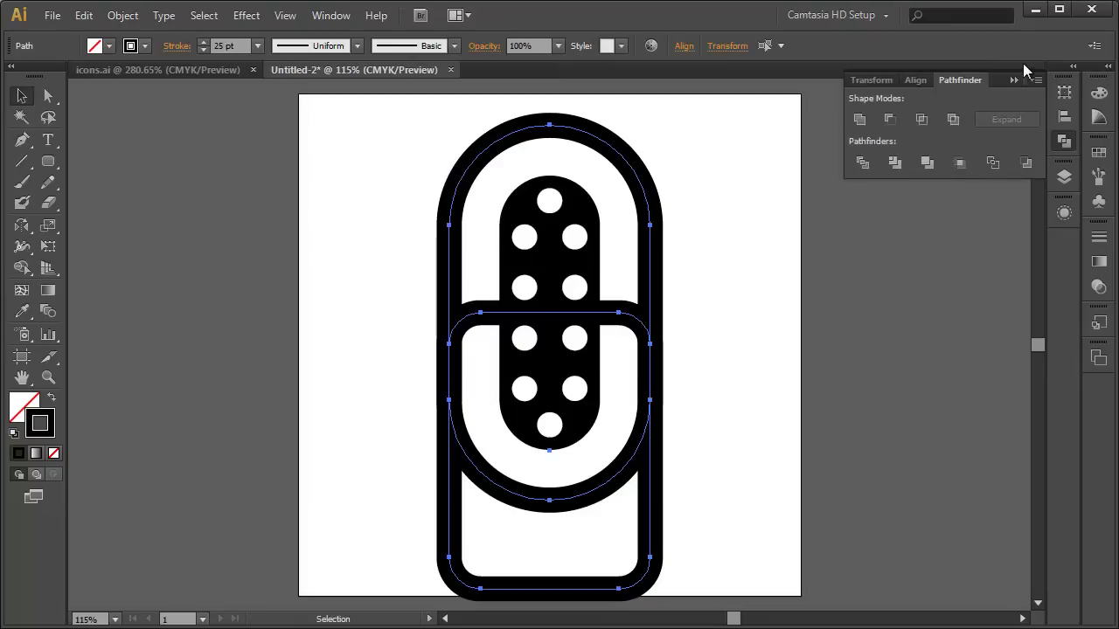
left_click(922, 120)
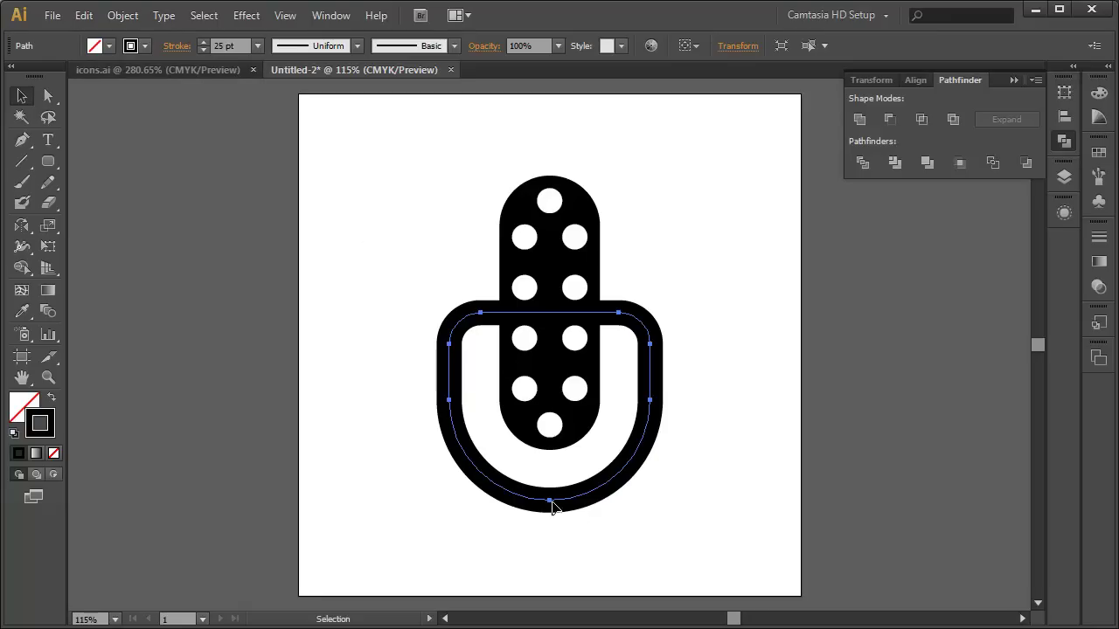
- Draw a short vertical line segment straight down from the cradle's bottom anchor point as the microphone's stem
left_click(21, 162)
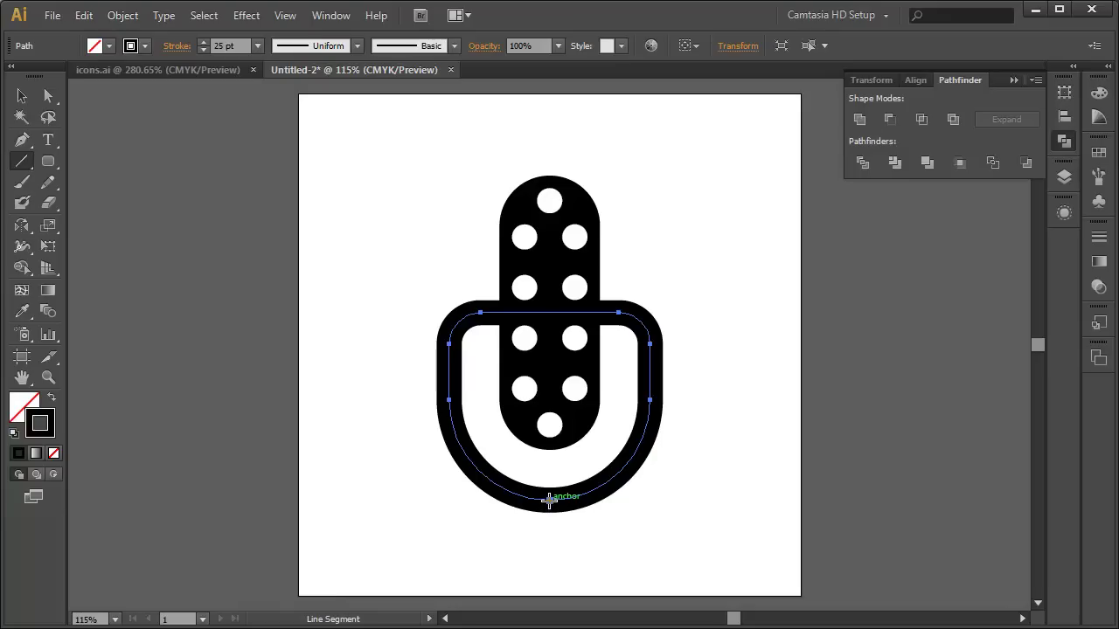
mouse_move(549, 499)
left_mouse_down()
mouse_move(552, 610)
mouse_move(553, 547)
left_mouse_up()
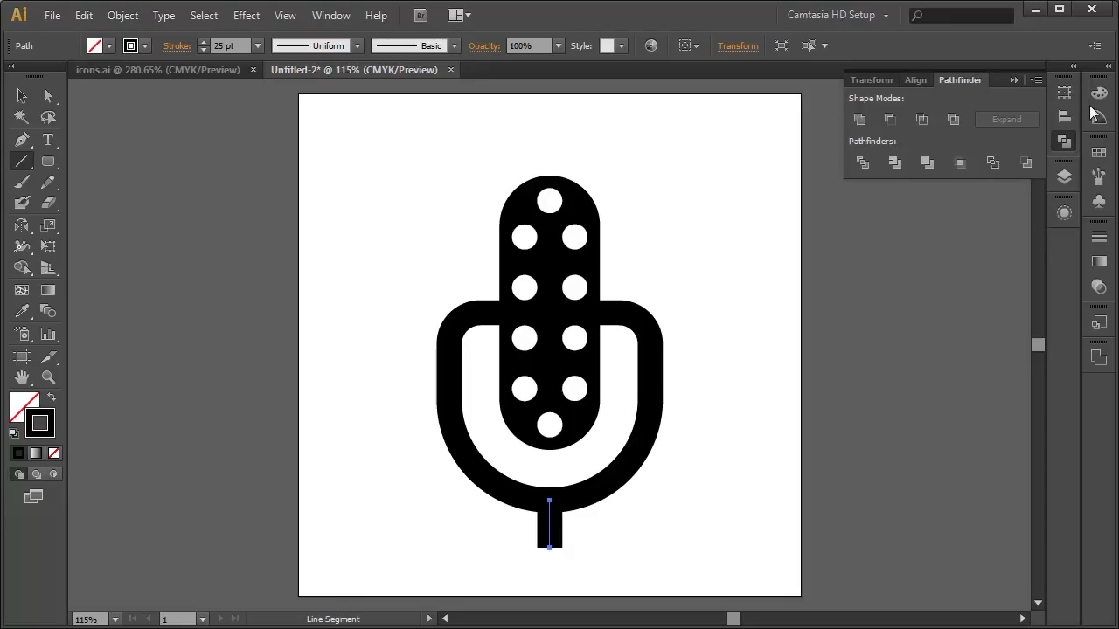
- Set the stroke weight of the microphone's vertical stem line to 75 pt
left_click(1098, 237)
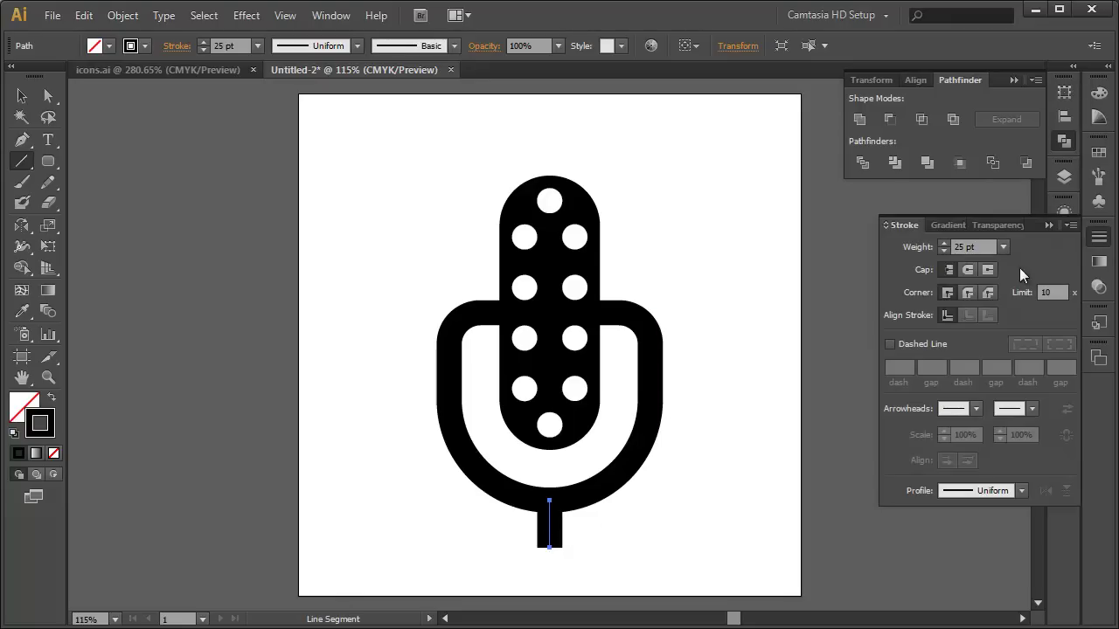
left_click(944, 245)
left_click(944, 245)
left_click(944, 245)
left_click(944, 245)
left_click(944, 245)
left_click(944, 245)
left_click(944, 245)
left_click(943, 245)
left_click(943, 251)
left_click(943, 251)
left_click(943, 251)
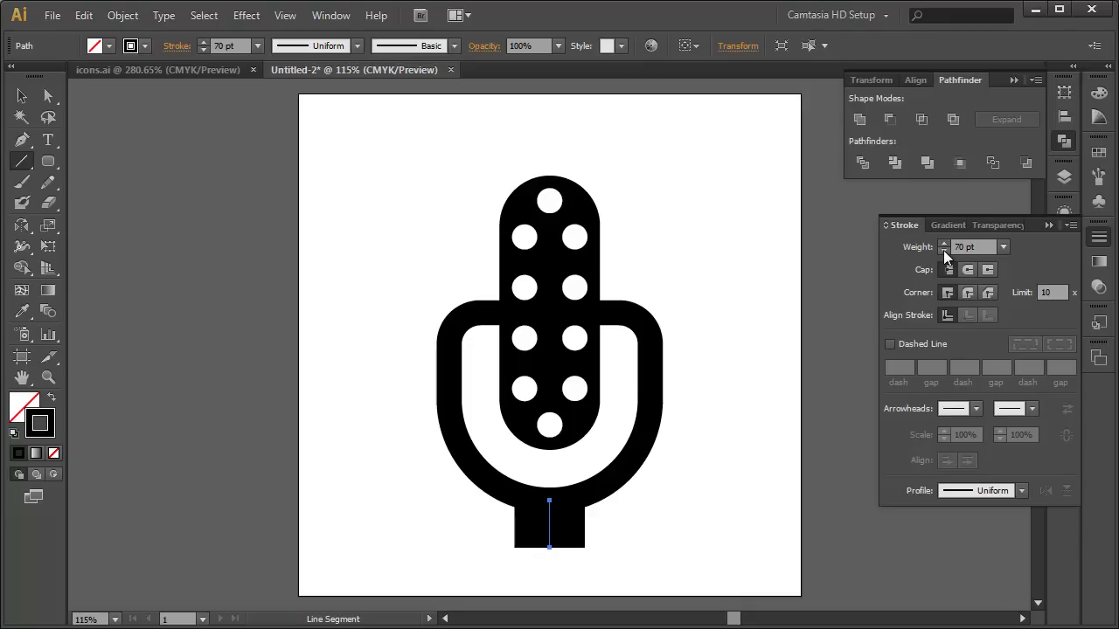
double_click(959, 246)
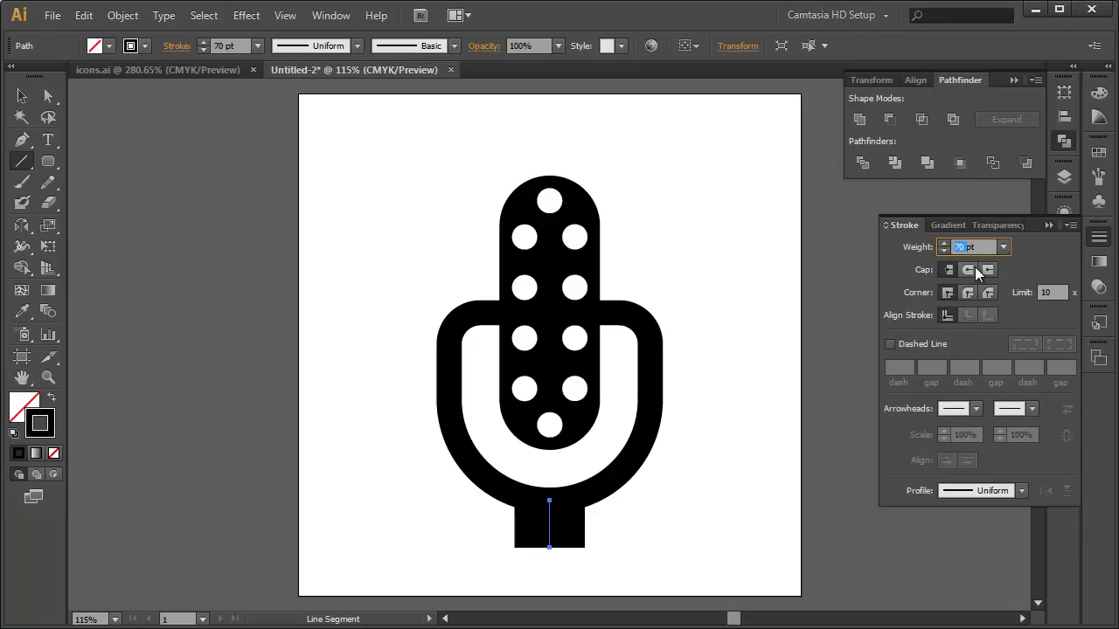
type("75")
key("Tab")
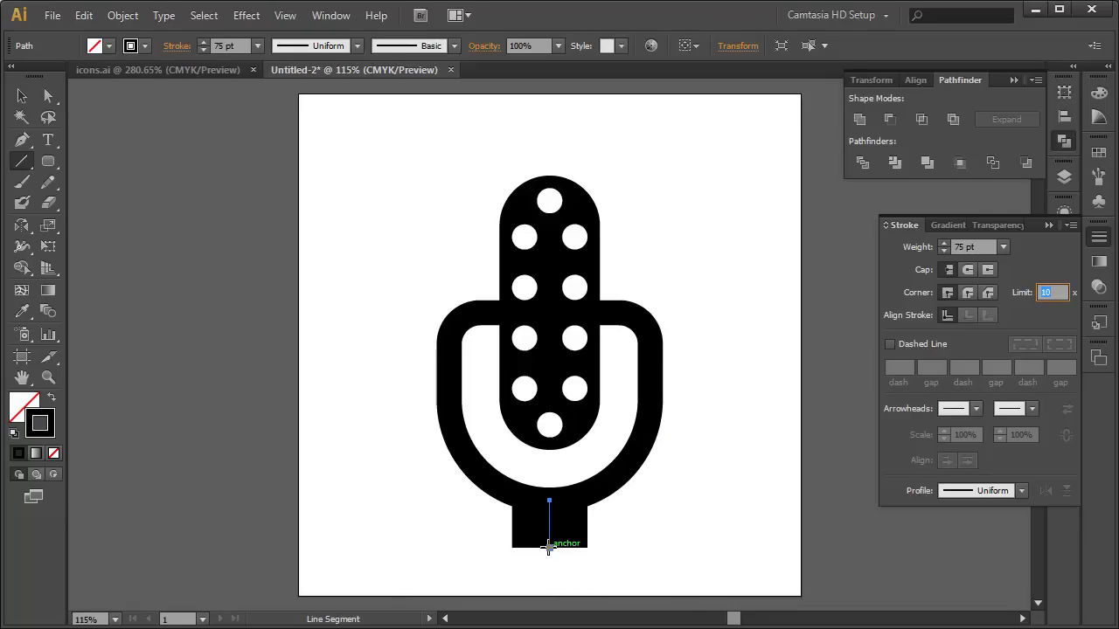
key("Return")
- Draw a horizontal line outward from the stem's bottom anchor point as the stand's base, with a stroke weight of 25 pt
left_click_drag(549, 547, 617, 548)
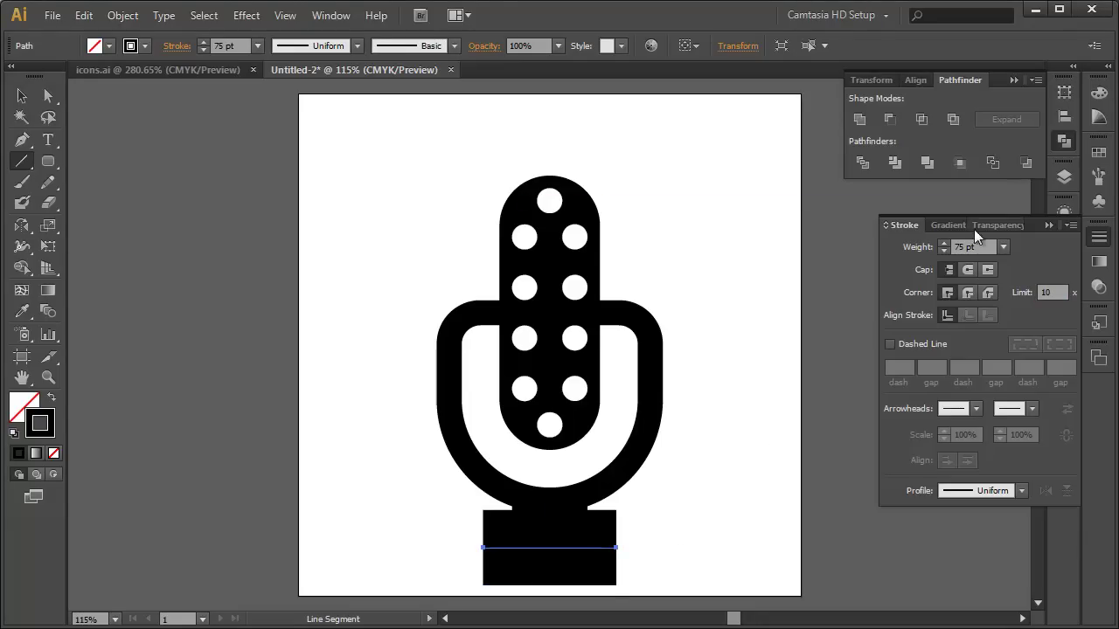
left_click(942, 247)
left_click(943, 251)
left_click(943, 251)
left_click(943, 251)
left_click(943, 251)
left_click(943, 251)
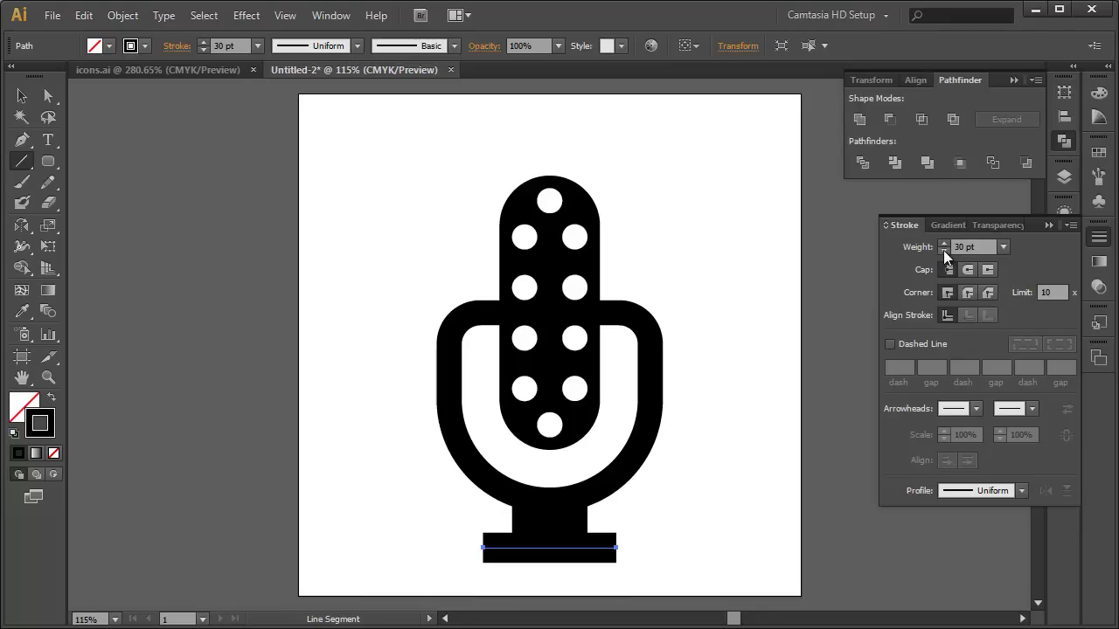
left_click(959, 248)
key("Tab")
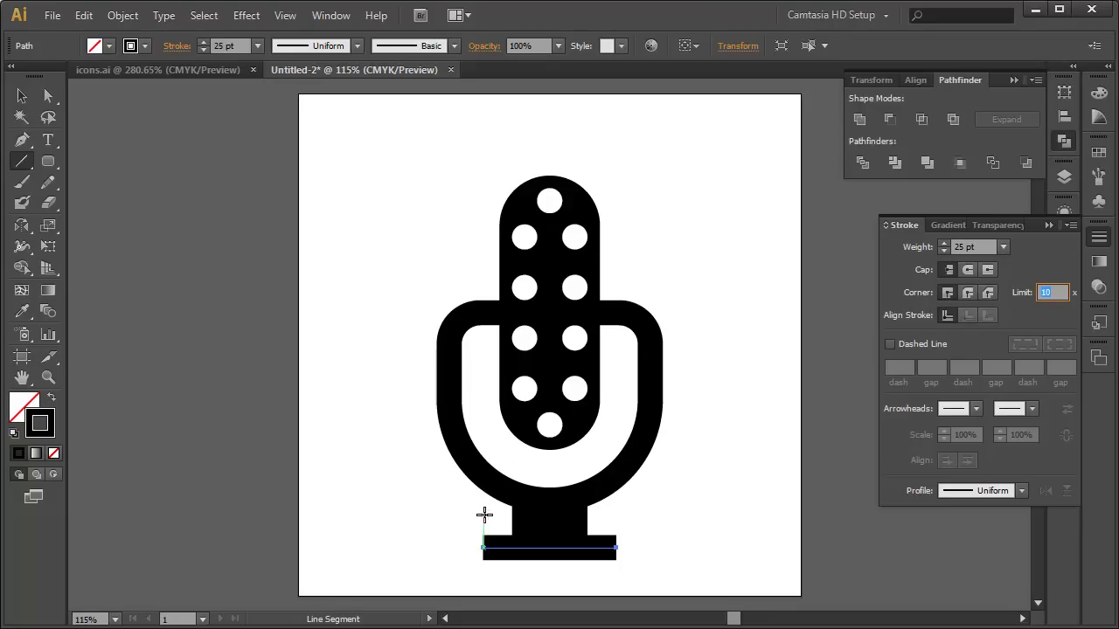
left_click(22, 96)
left_click(384, 384)
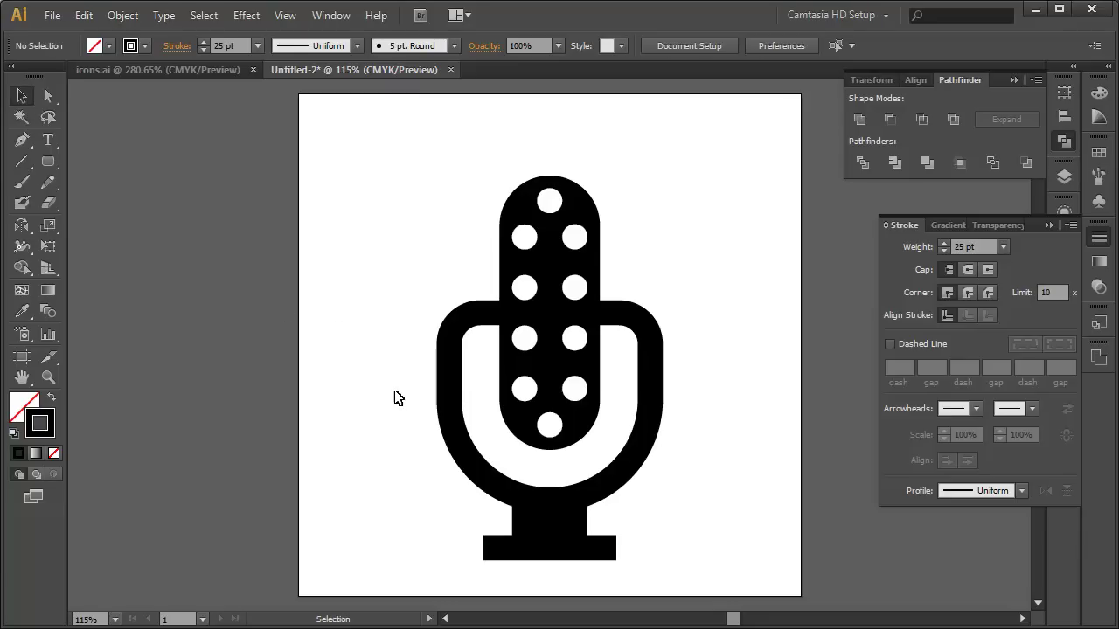
- Narrow the base line symmetrically about its center, and set its width to 125 pt with width and height unlinked
left_click(494, 554)
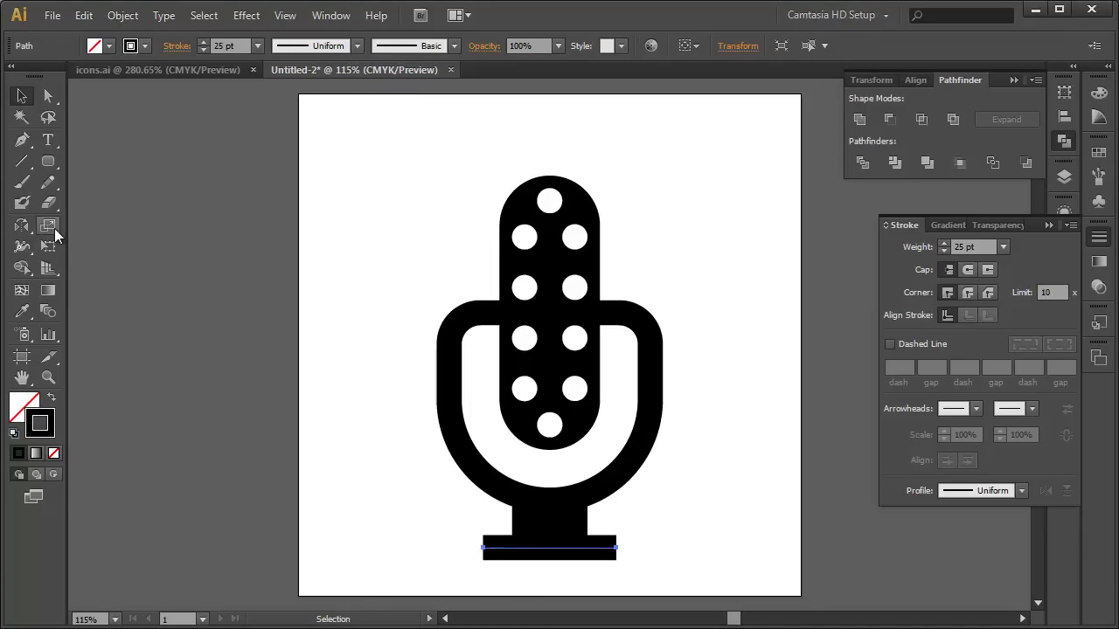
left_click(42, 248)
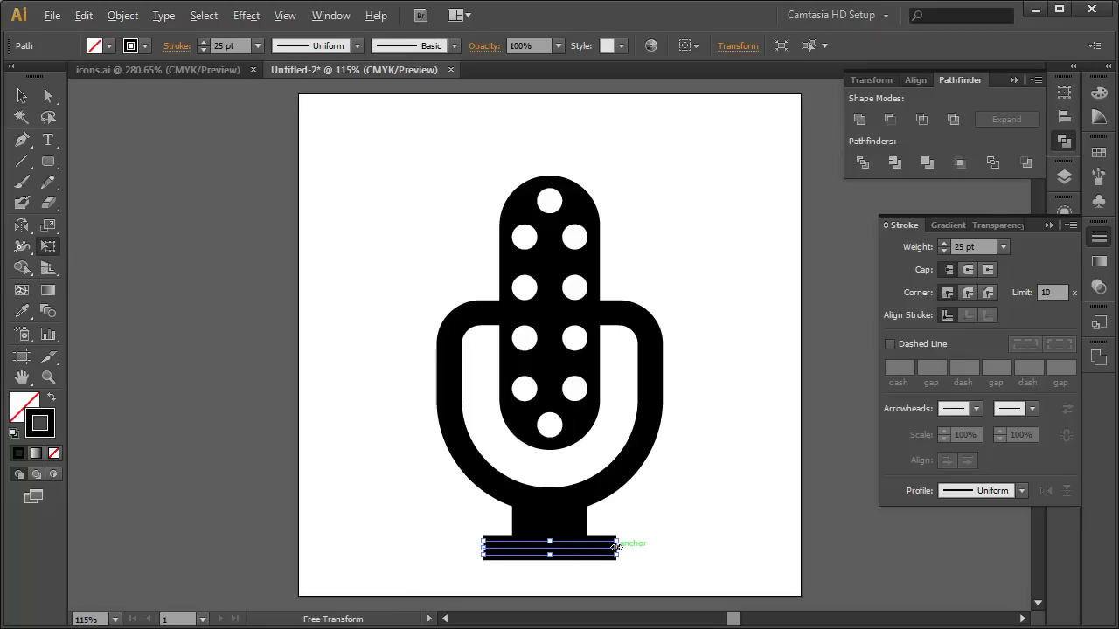
mouse_move(616, 547)
left_mouse_down()
mouse_move(731, 545)
mouse_move(607, 549)
left_mouse_up()
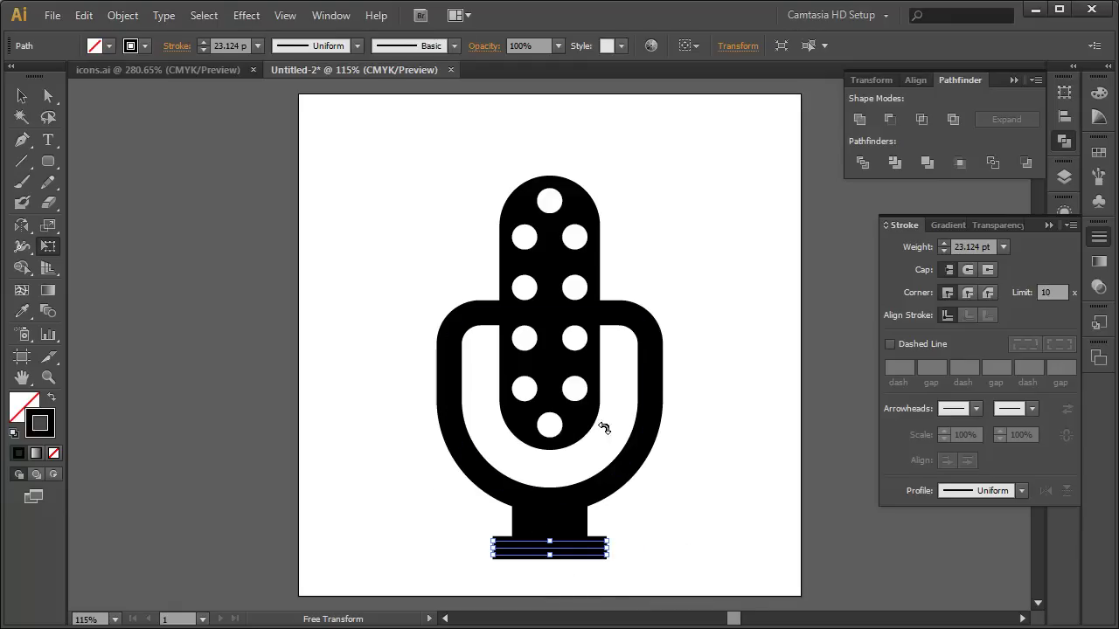
left_click(735, 46)
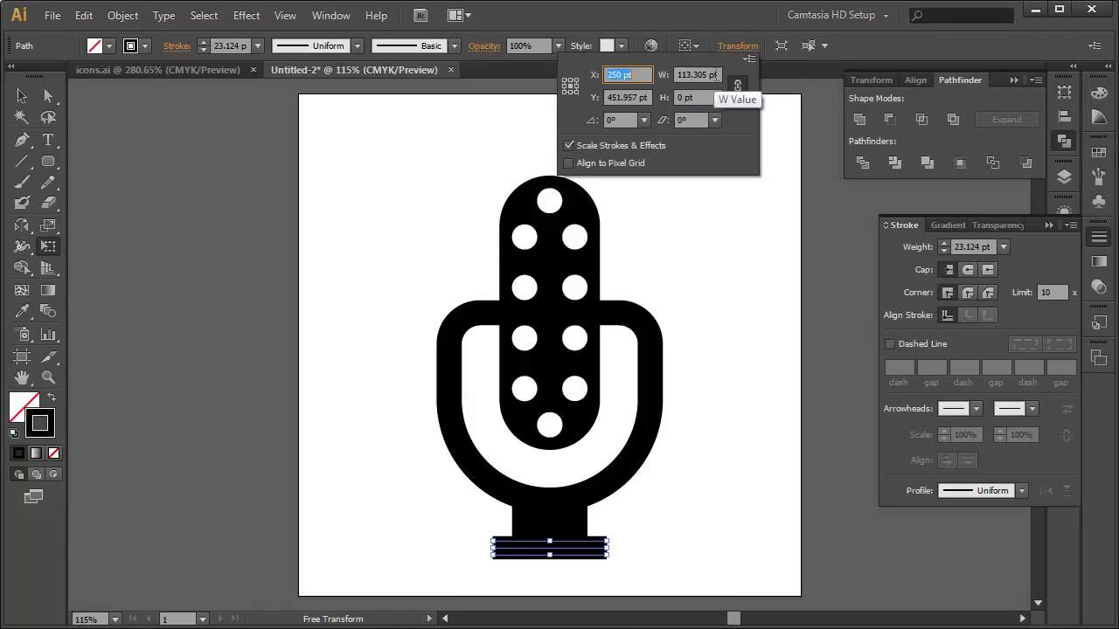
left_click(742, 89)
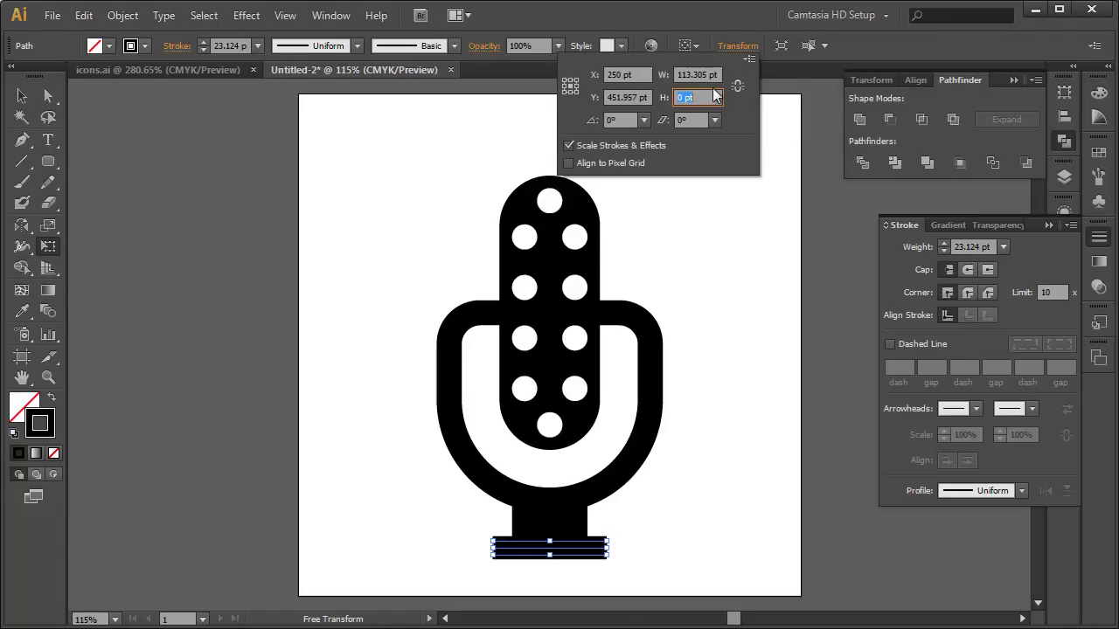
left_click(716, 74)
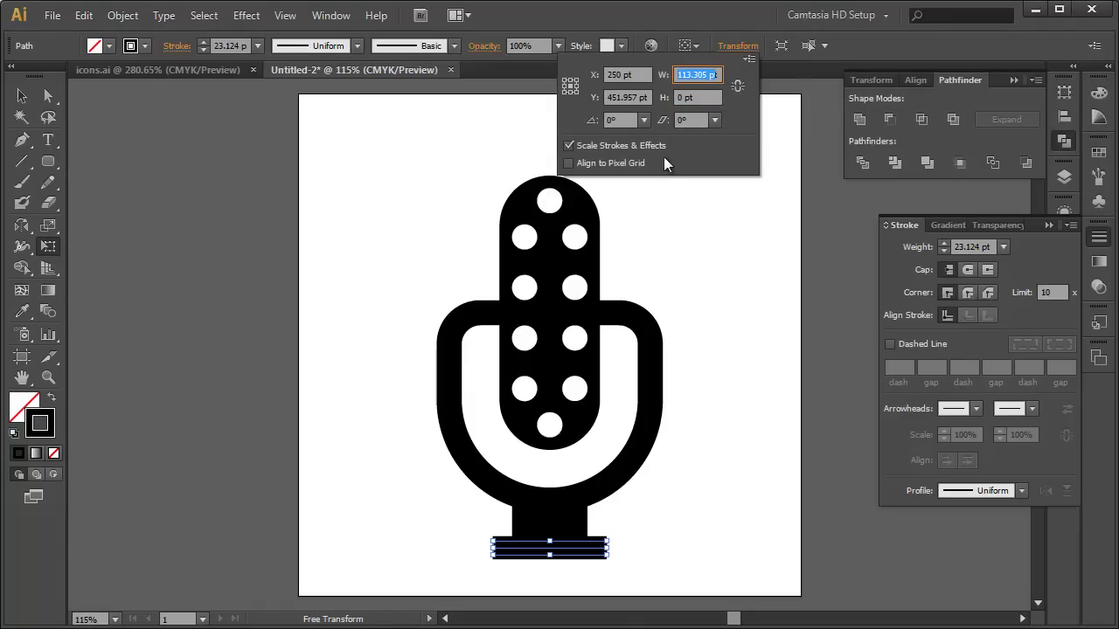
type("125")
key("Return")
key("v")
key("ctrl+shift+a")
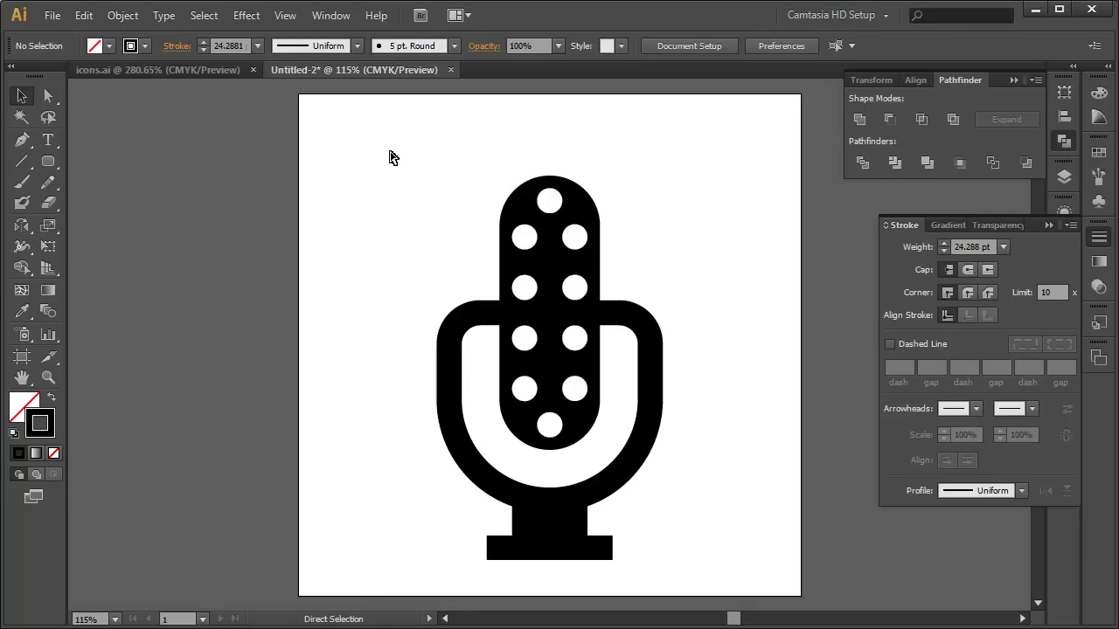
- Expand the appearance of all the artwork, and expand its fills and strokes into filled shapes
key("ctrl+a")
left_click(122, 16)
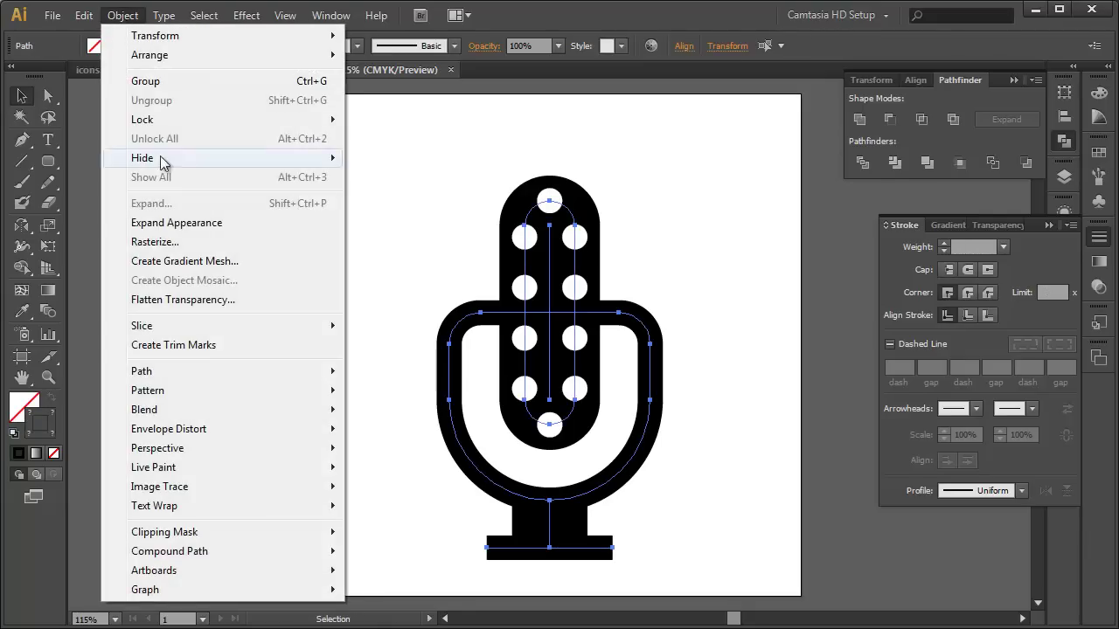
left_click(166, 223)
left_click(124, 16)
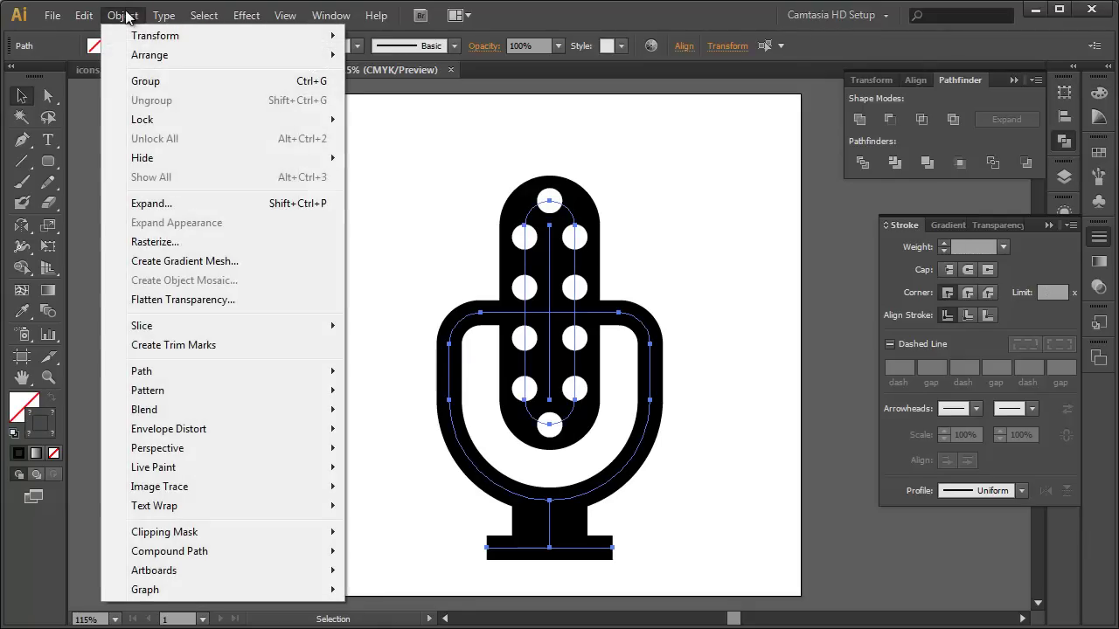
left_click(153, 205)
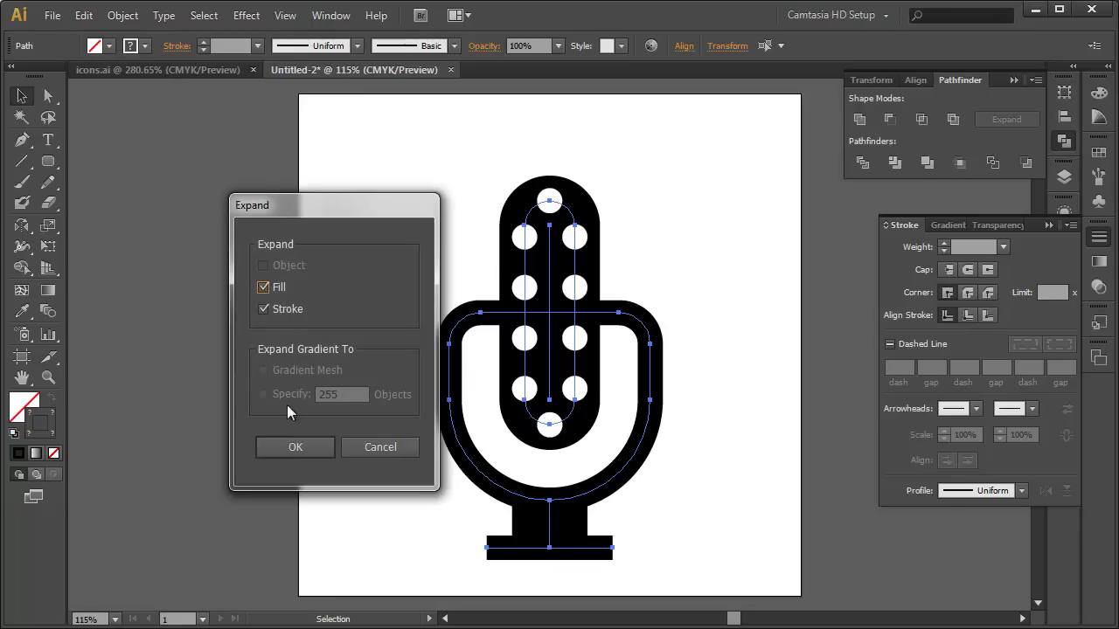
left_click(282, 444)
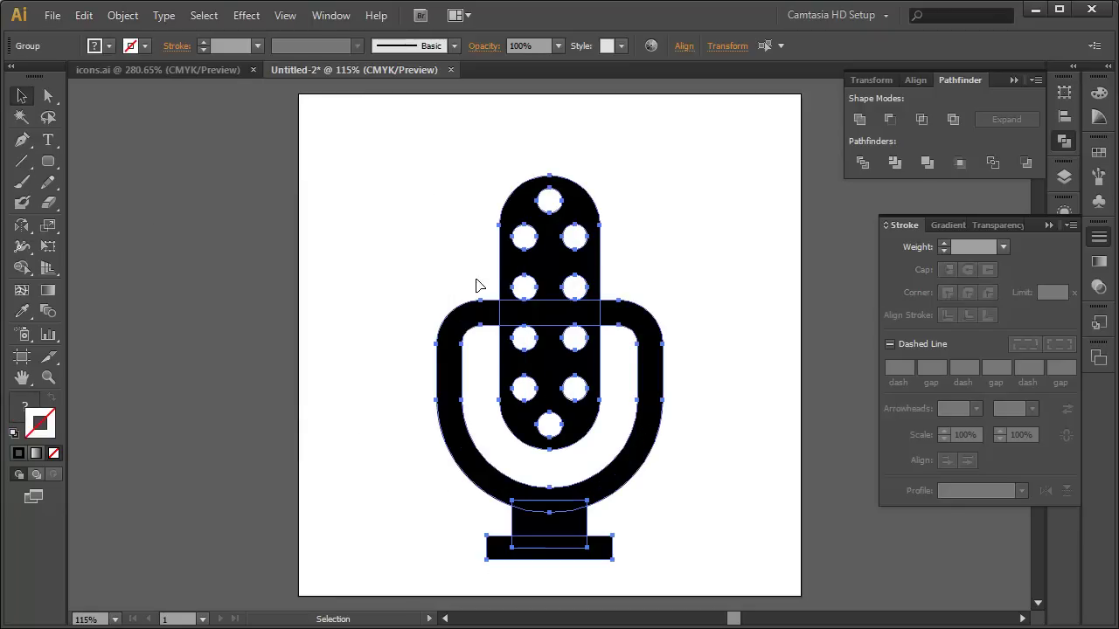
left_click(411, 409)
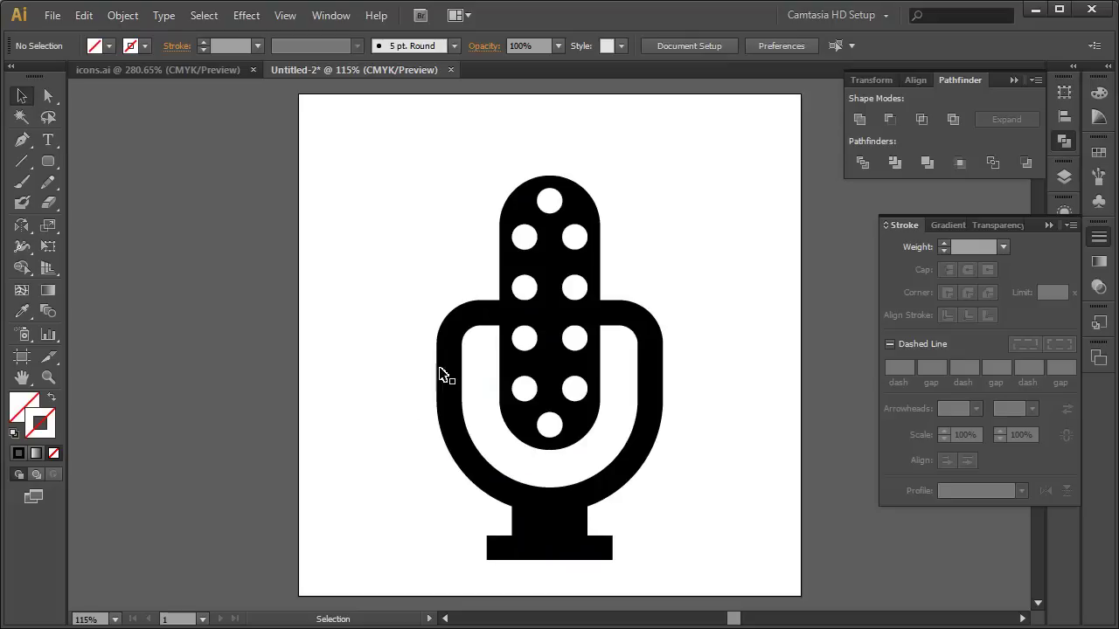
- Enable Remove Redundant Points in the Pathfinder options and unite the expanded cradle, stem and base into one shape
left_click(470, 321)
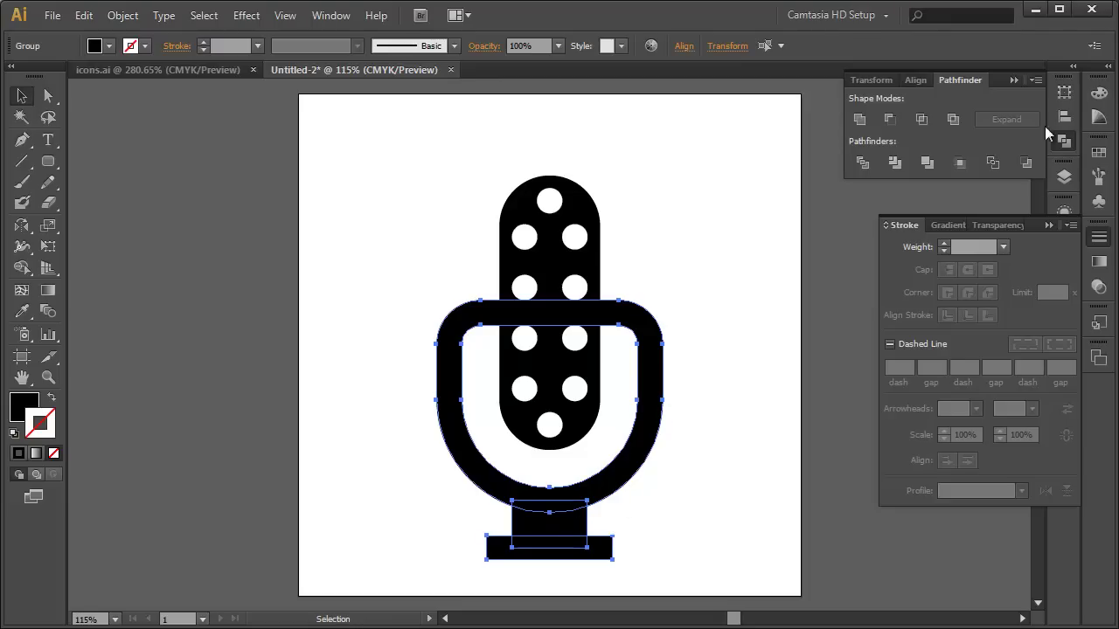
left_click(1034, 80)
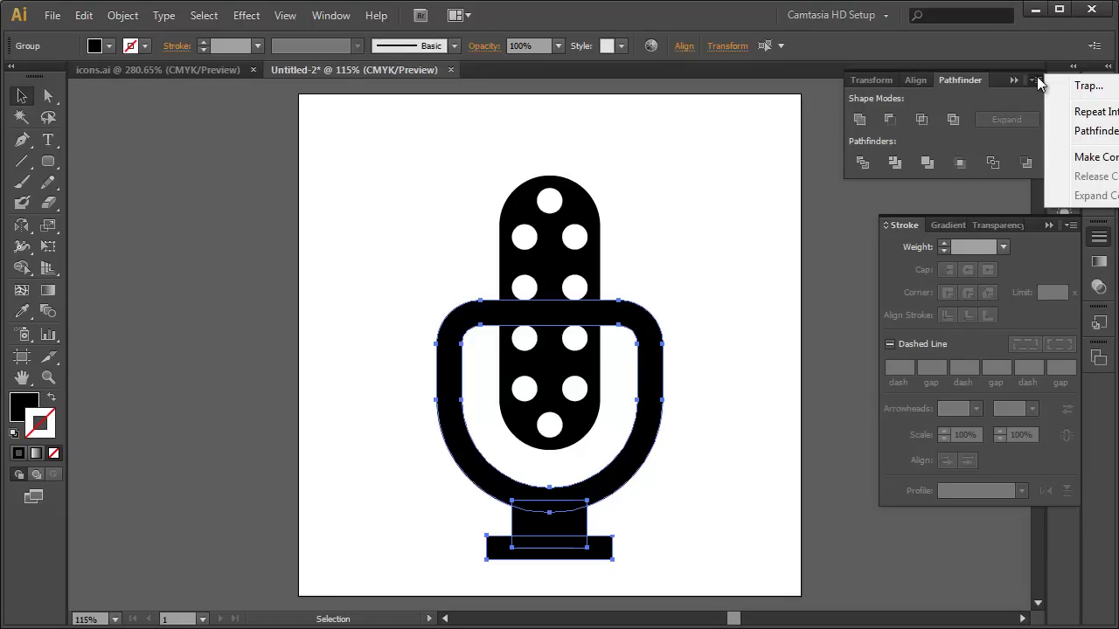
left_click(1088, 131)
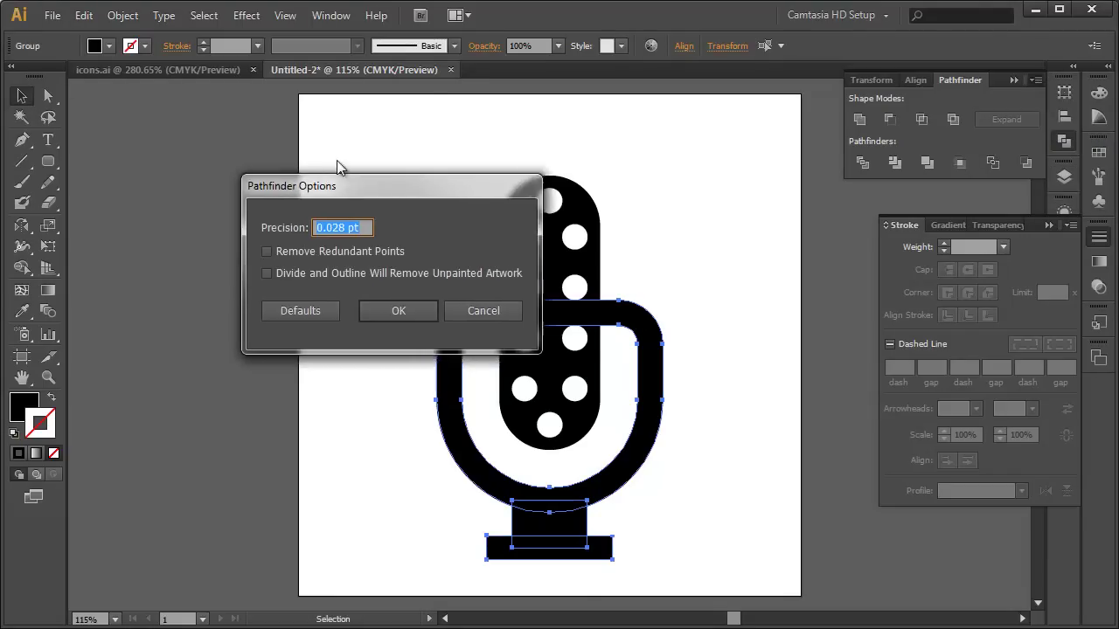
left_click(245, 214)
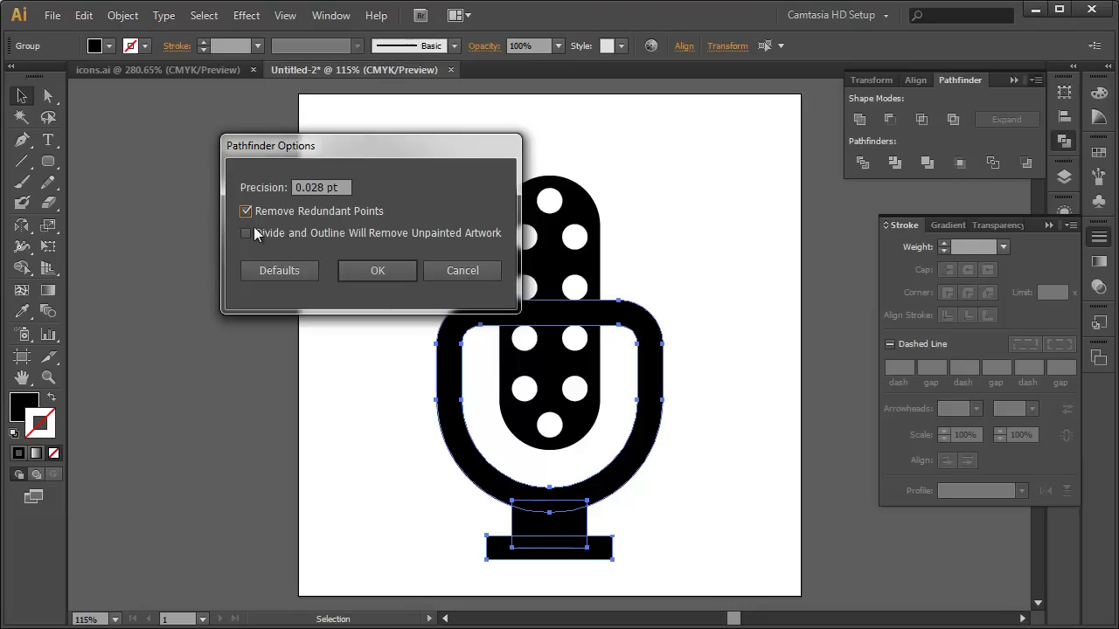
left_click(377, 272)
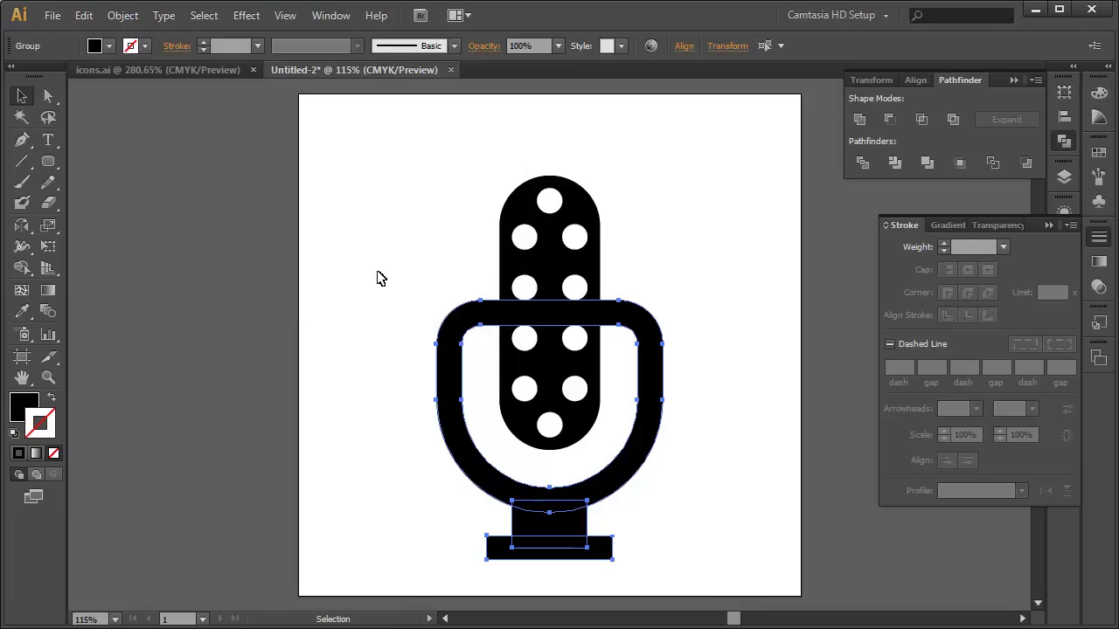
left_click(859, 120)
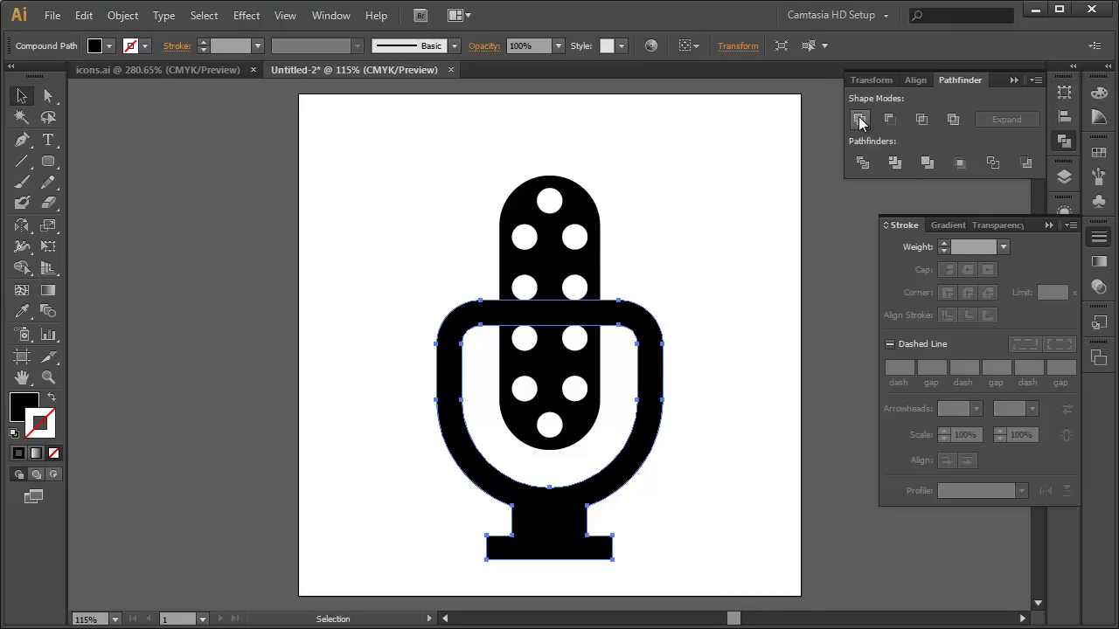
left_click(396, 288)
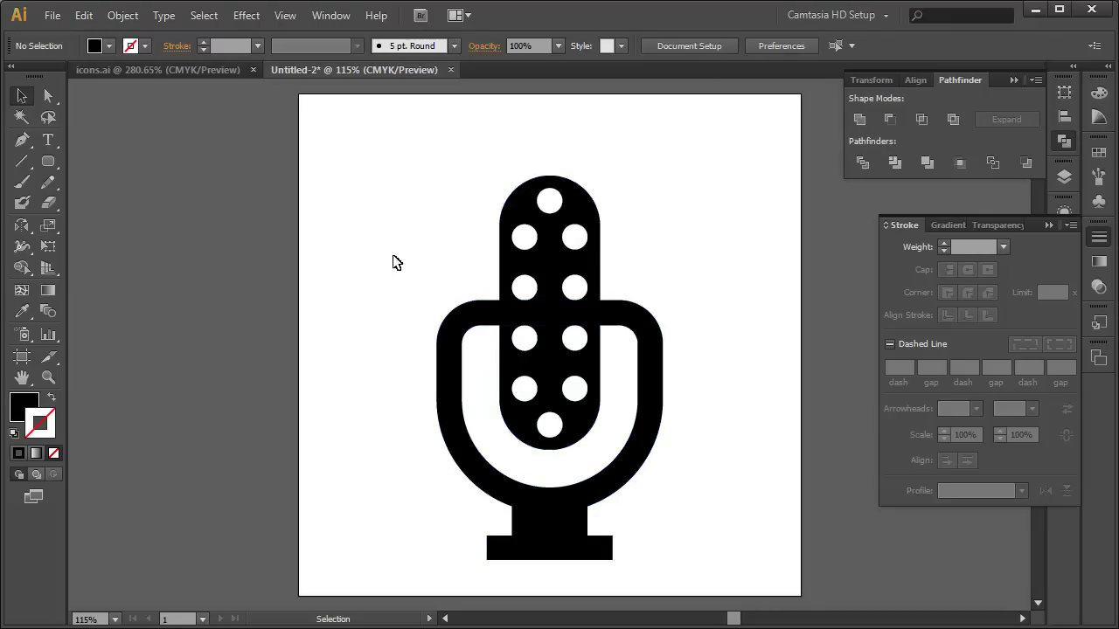